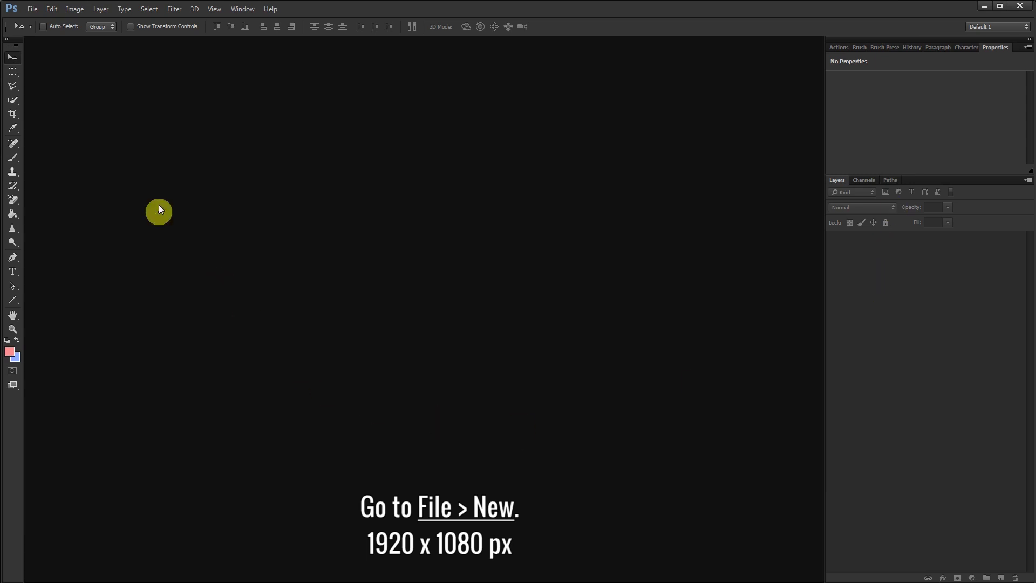
- Create a new 1920 × 1080 px white document from File > New
{"action": "left_click", "coordinate": [34, 12]}
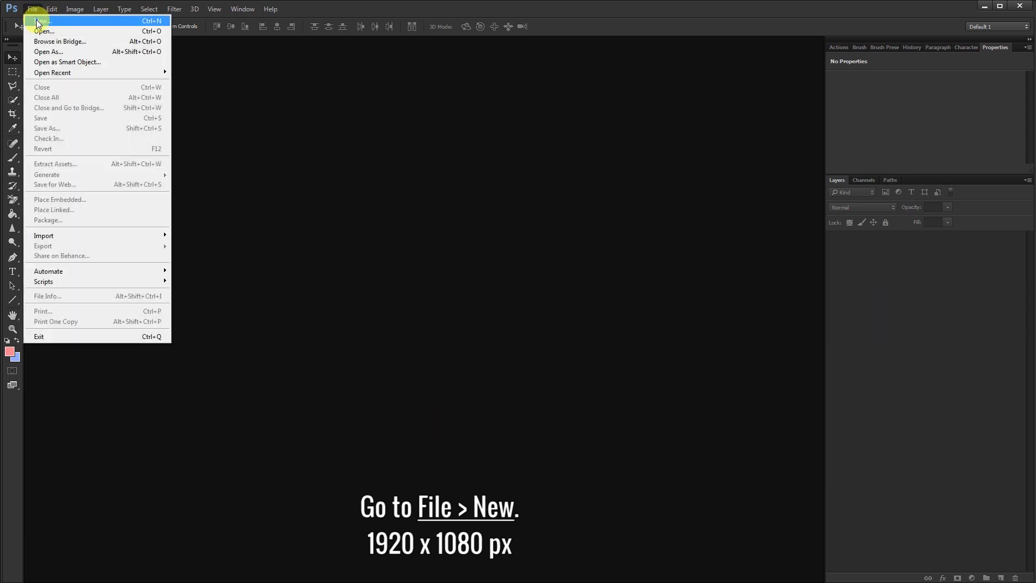
{"action": "left_click", "coordinate": [76, 22]}
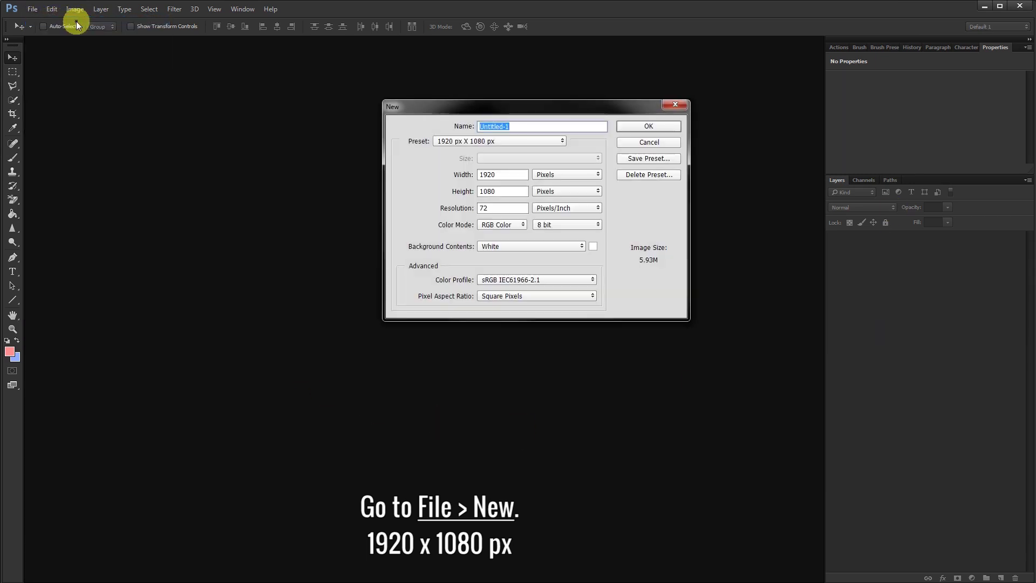
{"action": "left_click", "coordinate": [646, 125]}
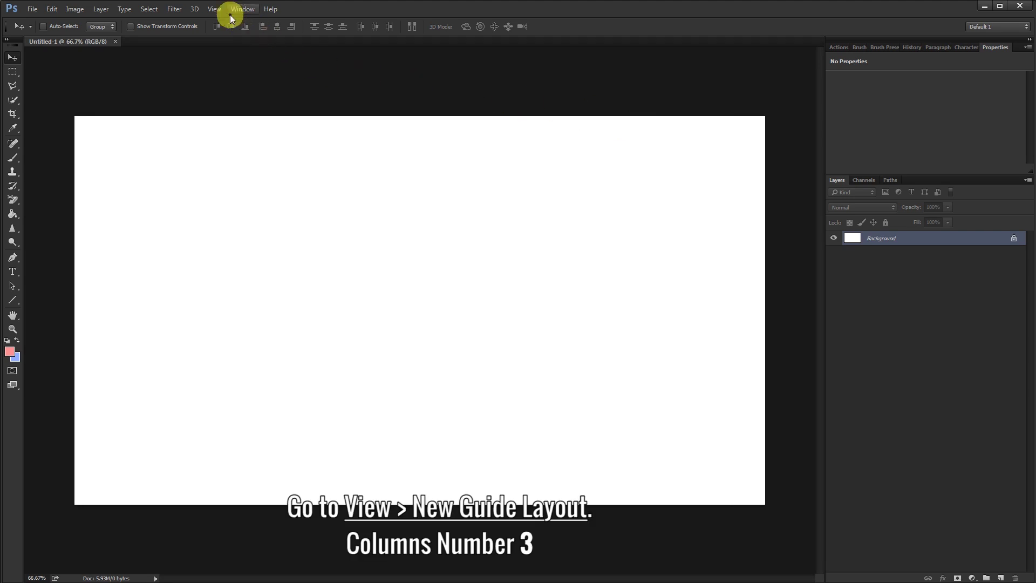
{"action": "left_click", "coordinate": [216, 9]}
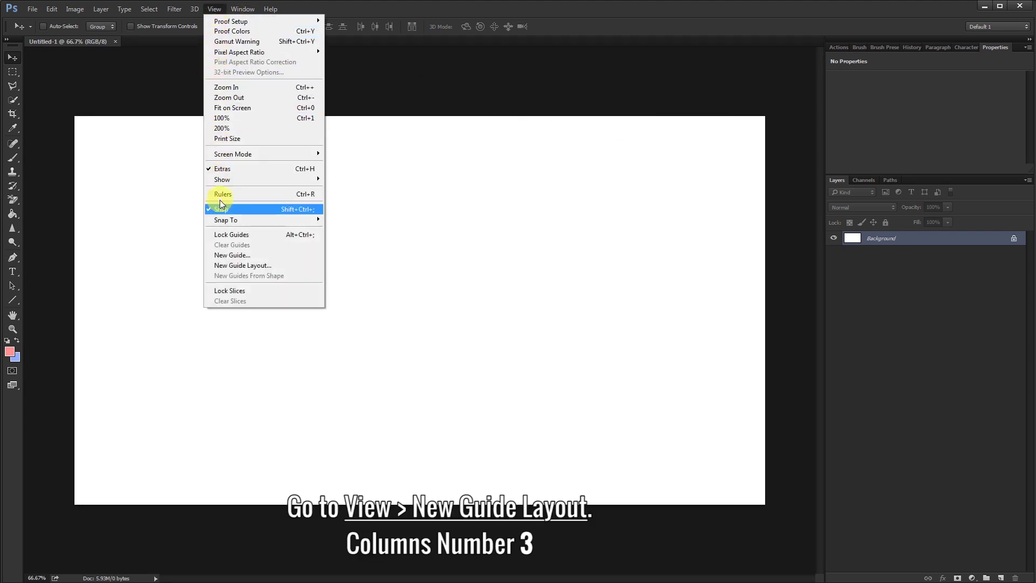
- Apply a New Guide Layout with 3 columns to the canvas
{"action": "left_click", "coordinate": [275, 266]}
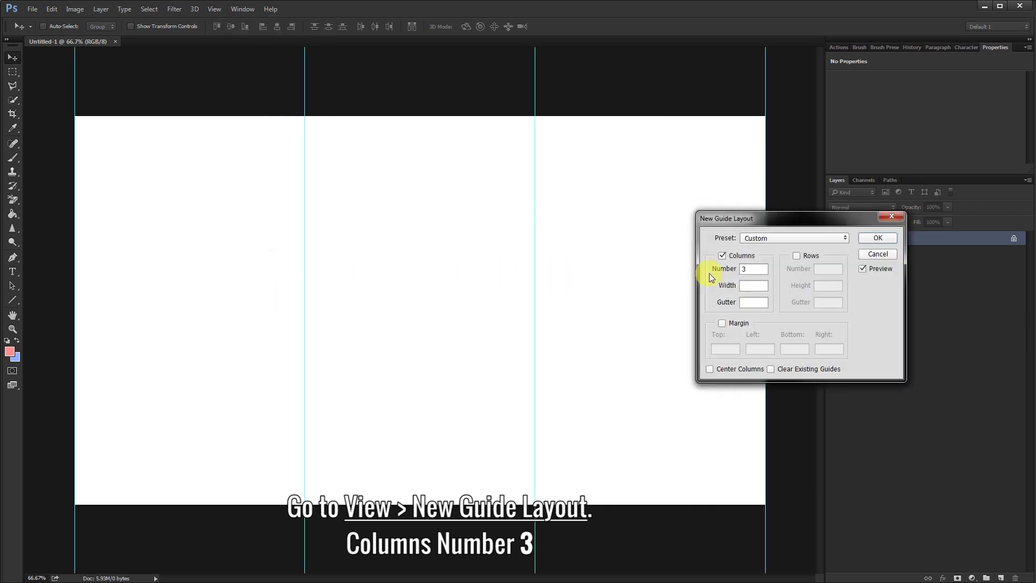
{"action": "left_click", "coordinate": [748, 269]}
{"action": "left_click", "coordinate": [878, 238]}
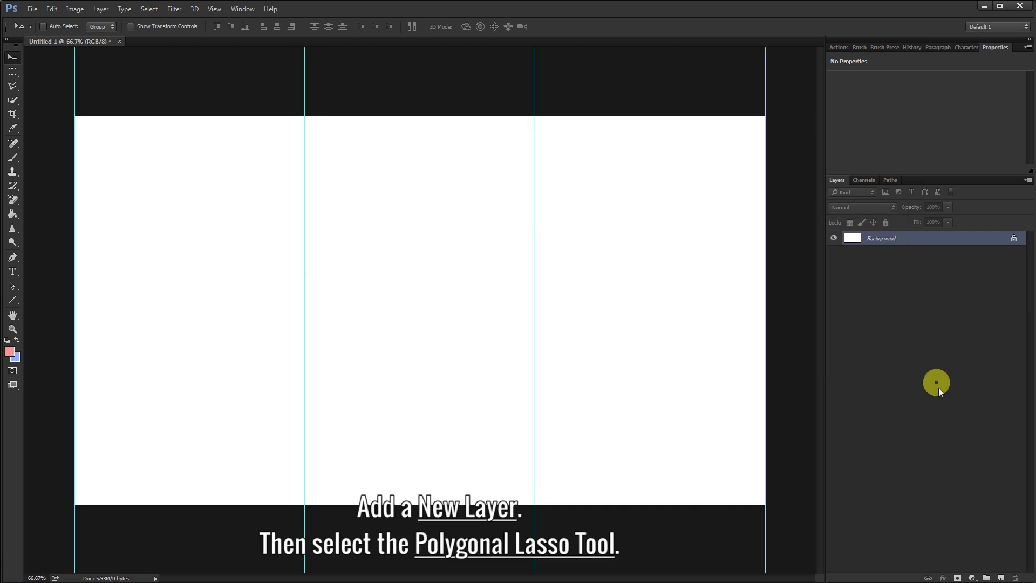
- On a new layer, draw an angled polygonal selection covering the left third of the canvas
{"action": "left_click", "coordinate": [1000, 578]}
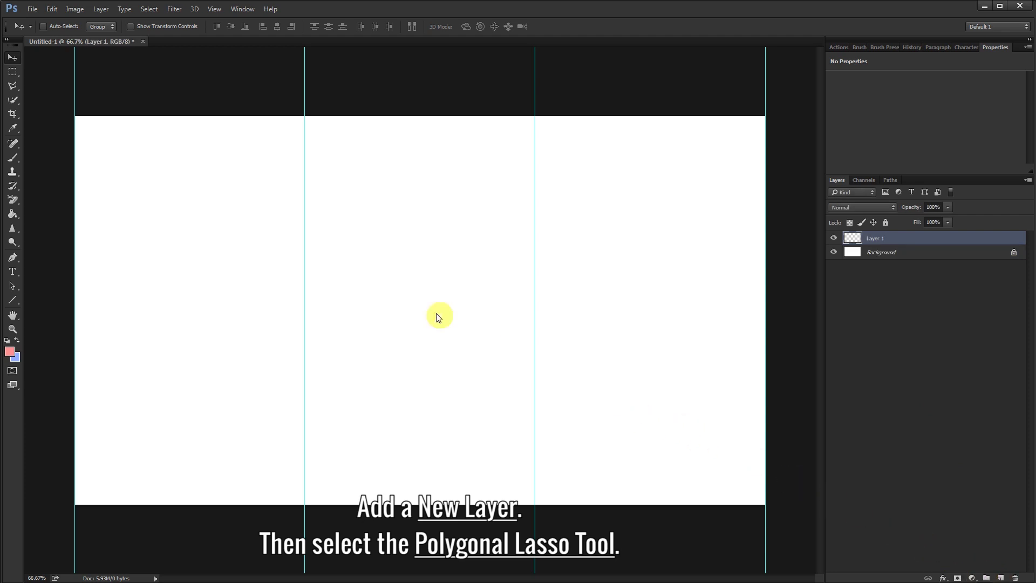
{"action": "left_click_drag", "start_coordinate": [13, 85], "coordinate": [27, 93]}
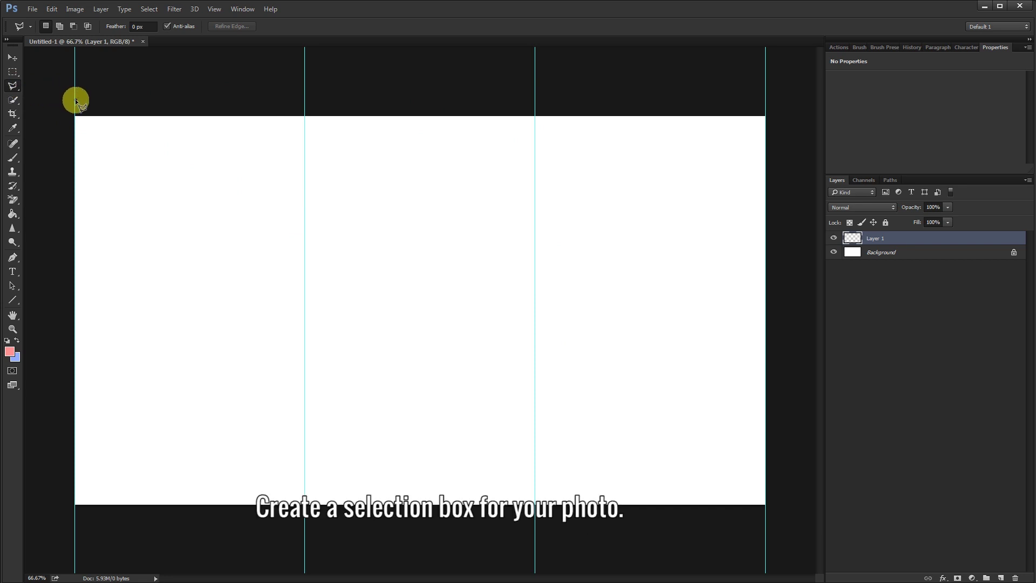
{"action": "left_click", "coordinate": [74, 101]}
{"action": "left_click", "coordinate": [80, 520]}
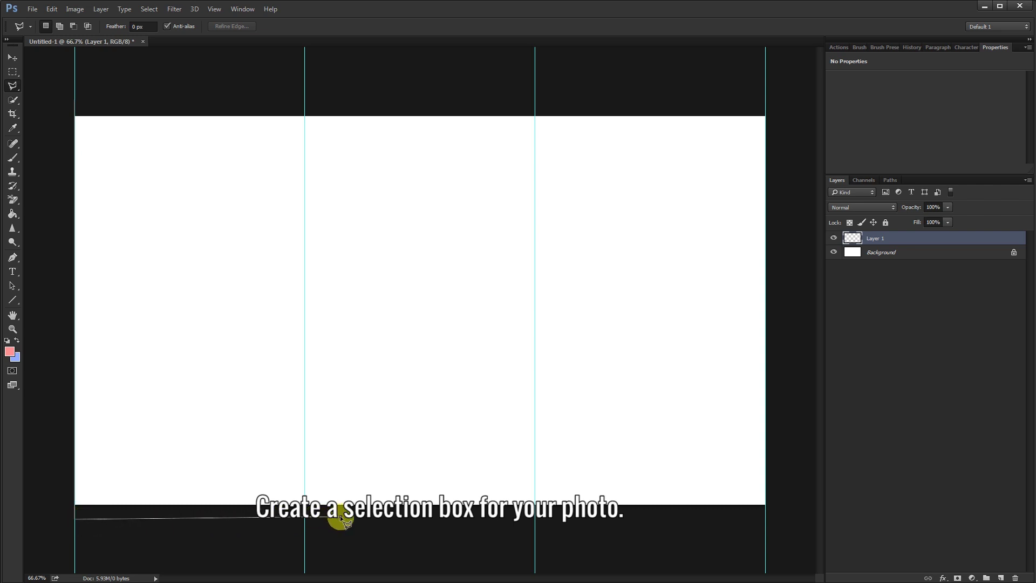
{"action": "left_click", "coordinate": [339, 516]}
{"action": "left_click", "coordinate": [276, 111]}
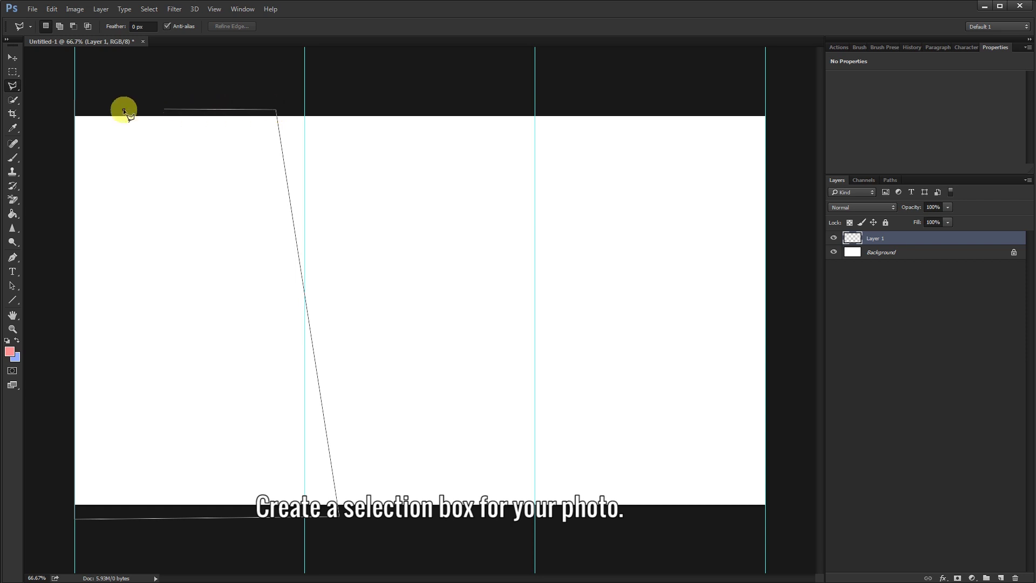
{"action": "double_click", "coordinate": [76, 104]}
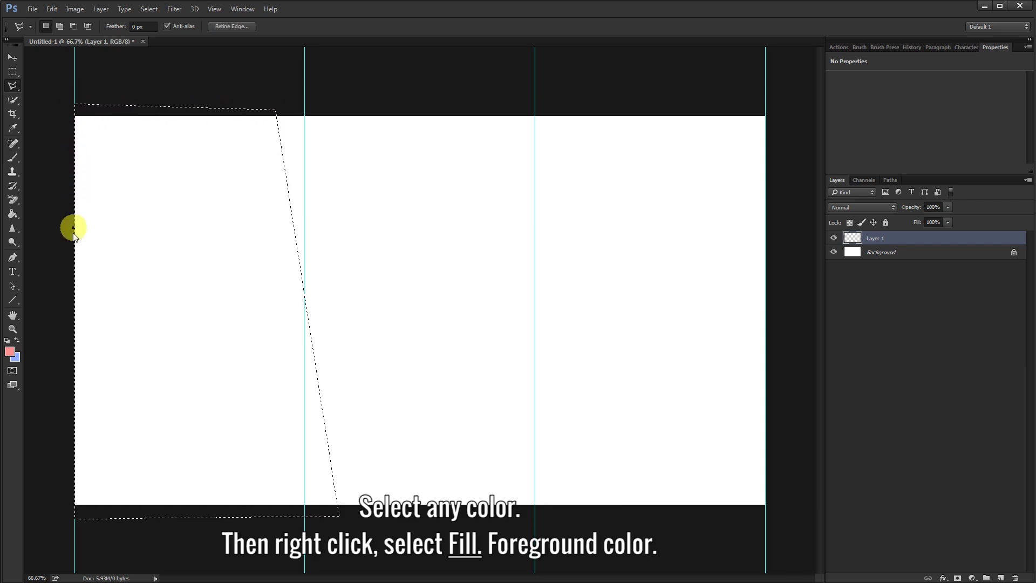
- Fill the angled selection with a light pink foreground colour
{"action": "left_click", "coordinate": [10, 353]}
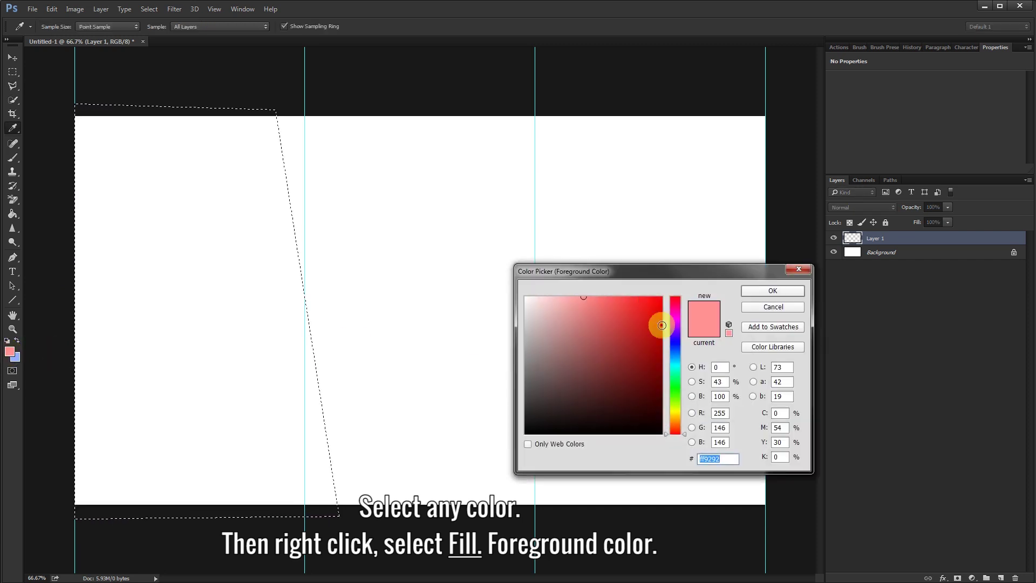
{"action": "left_click", "coordinate": [773, 292]}
{"action": "right_click", "coordinate": [271, 278]}
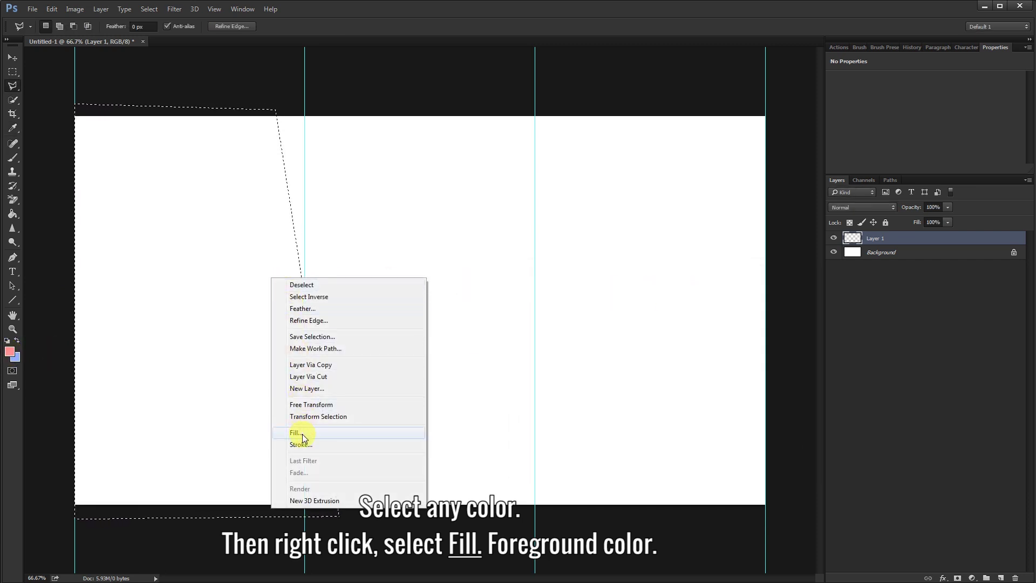
{"action": "left_click", "coordinate": [301, 434]}
{"action": "left_click", "coordinate": [587, 168]}
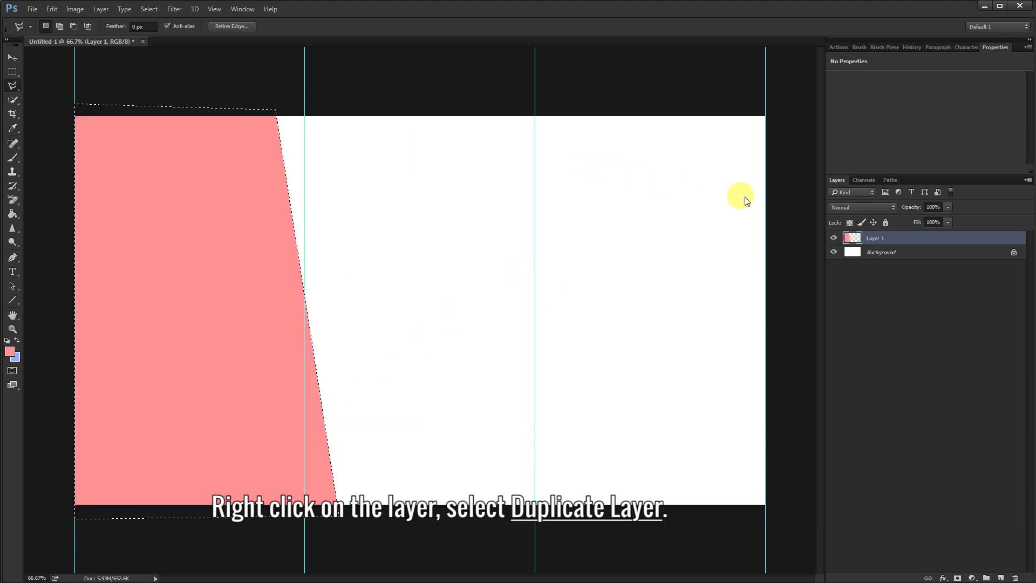
- Duplicate Layer 1 as Layer 1 copy
{"action": "right_click", "coordinate": [876, 236]}
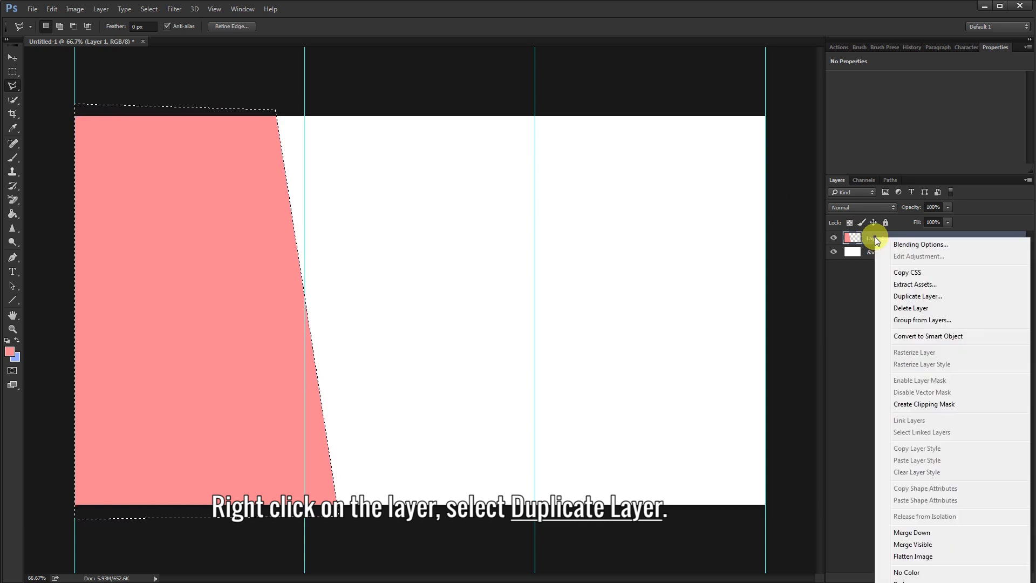
{"action": "left_click", "coordinate": [936, 296]}
{"action": "left_click", "coordinate": [930, 293]}
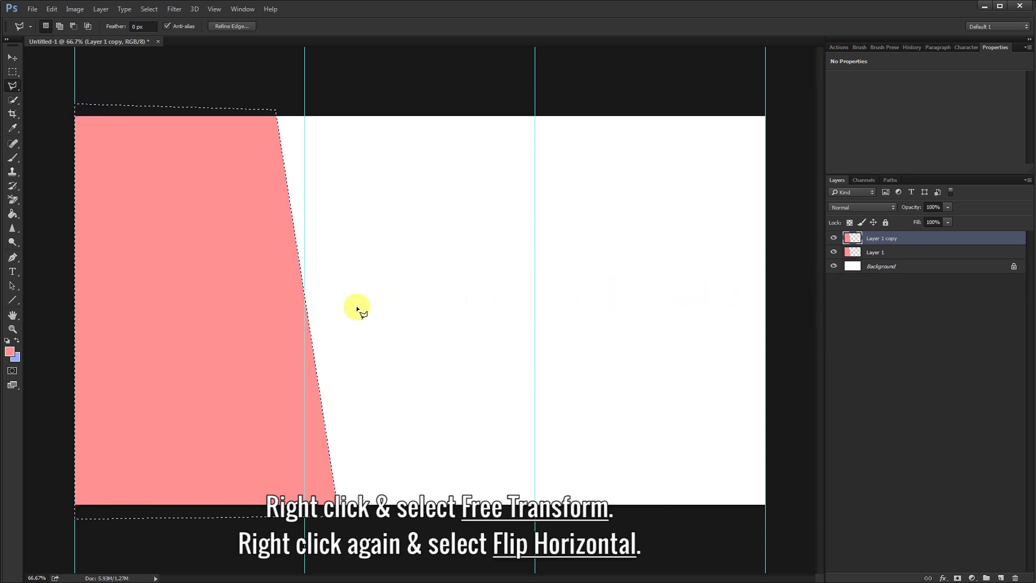
- Flip Layer 1 copy horizontally and move it to the canvas's right edge
{"action": "right_click", "coordinate": [336, 304]}
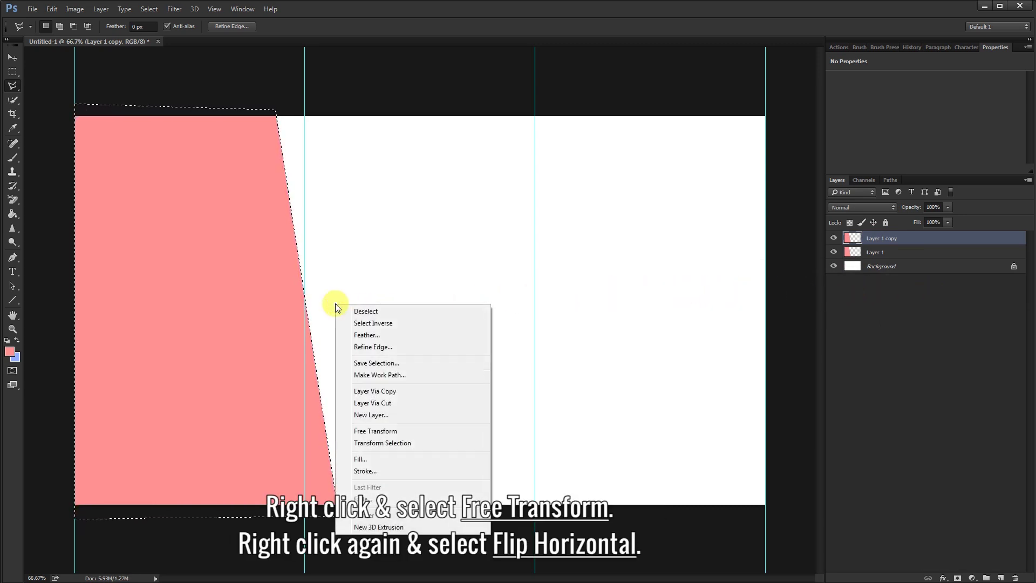
{"action": "left_click", "coordinate": [363, 435]}
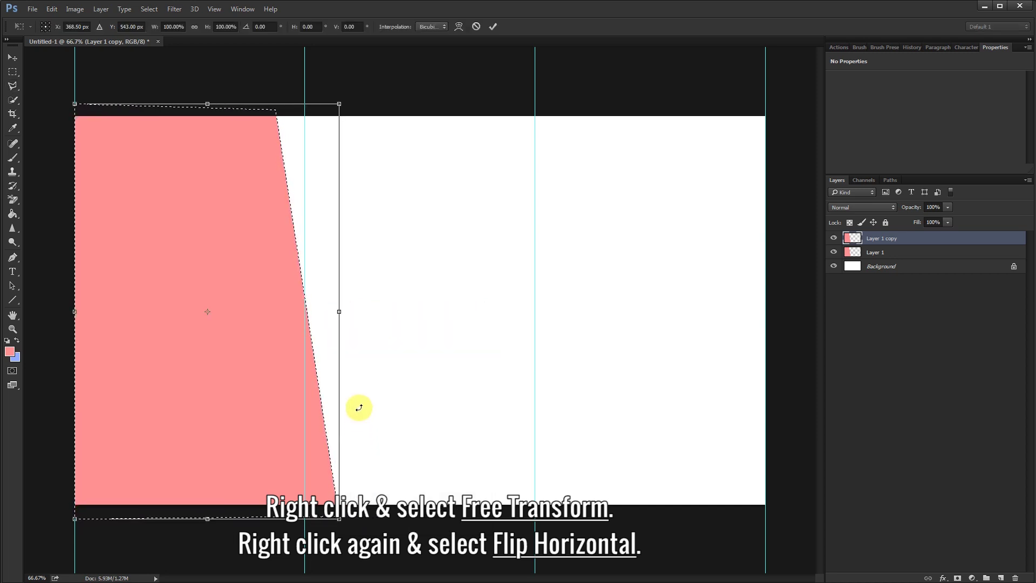
{"action": "right_click", "coordinate": [323, 265]}
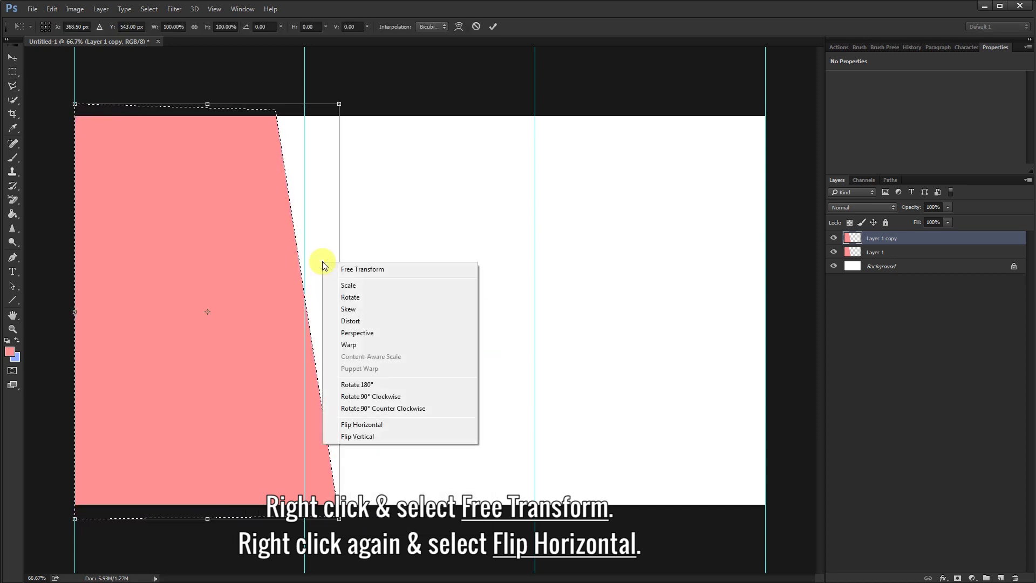
{"action": "left_click", "coordinate": [377, 425]}
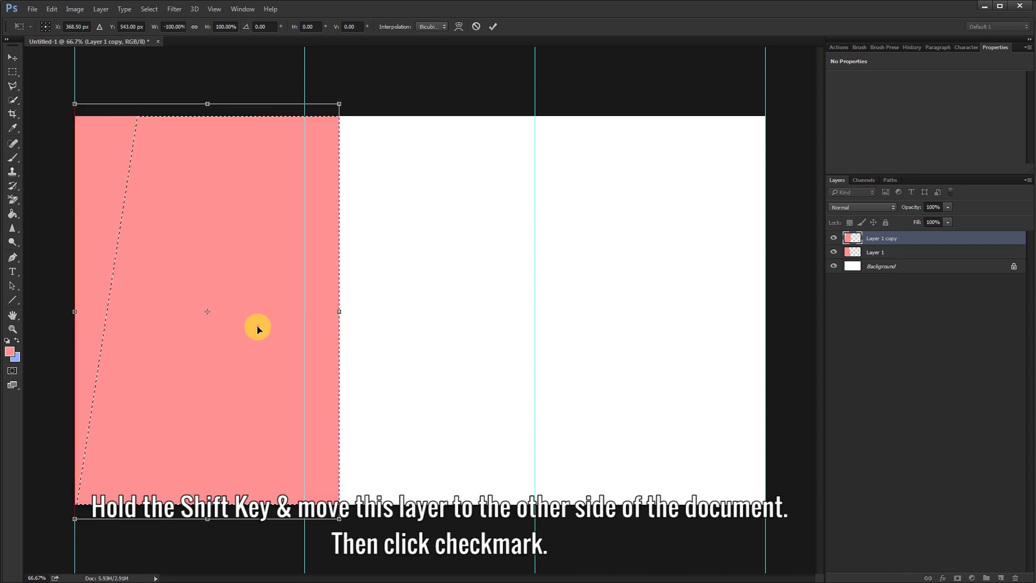
{"action": "left_click_drag", "start_coordinate": [257, 329], "coordinate": [682, 352]}
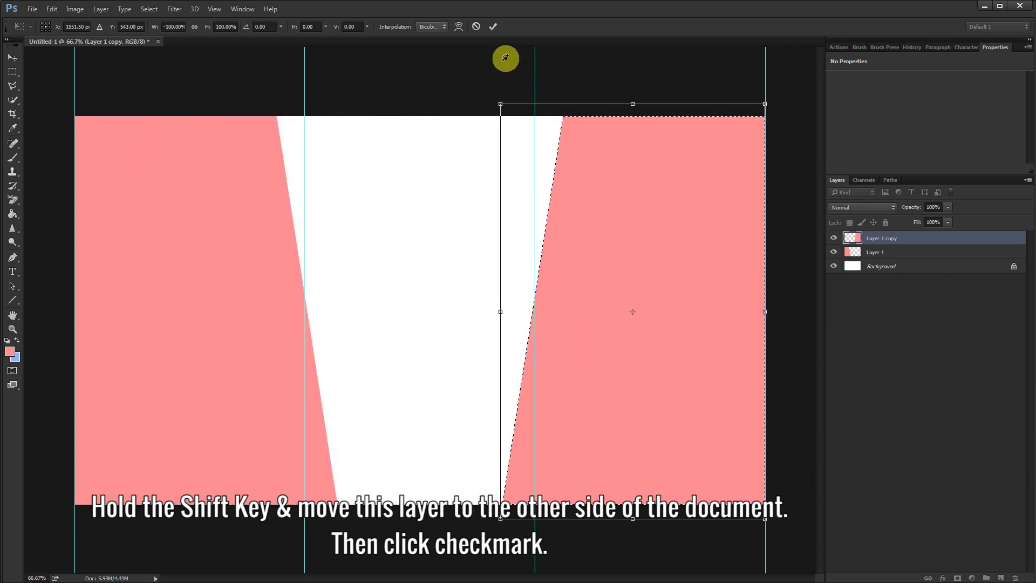
{"action": "left_click", "coordinate": [494, 29]}
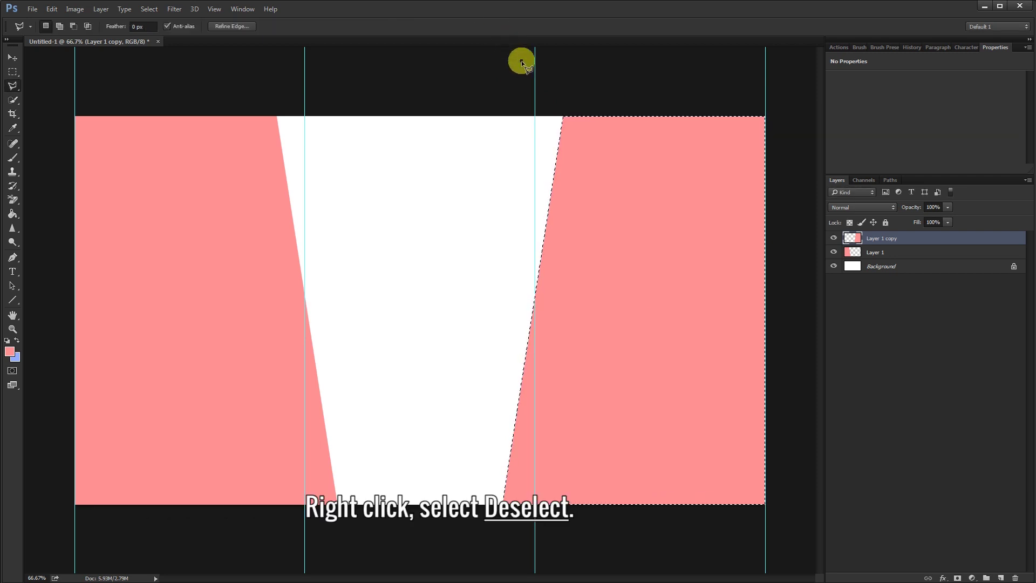
- Deselect, add a new Layer 2 above Background, and choose the Rectangular Marquee
{"action": "right_click", "coordinate": [562, 176]}
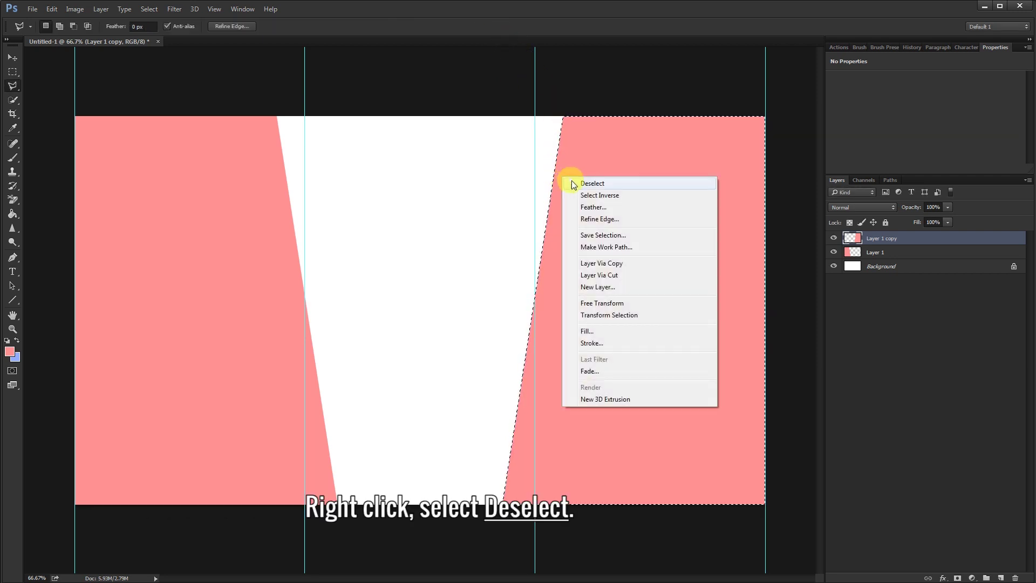
{"action": "left_click", "coordinate": [619, 183]}
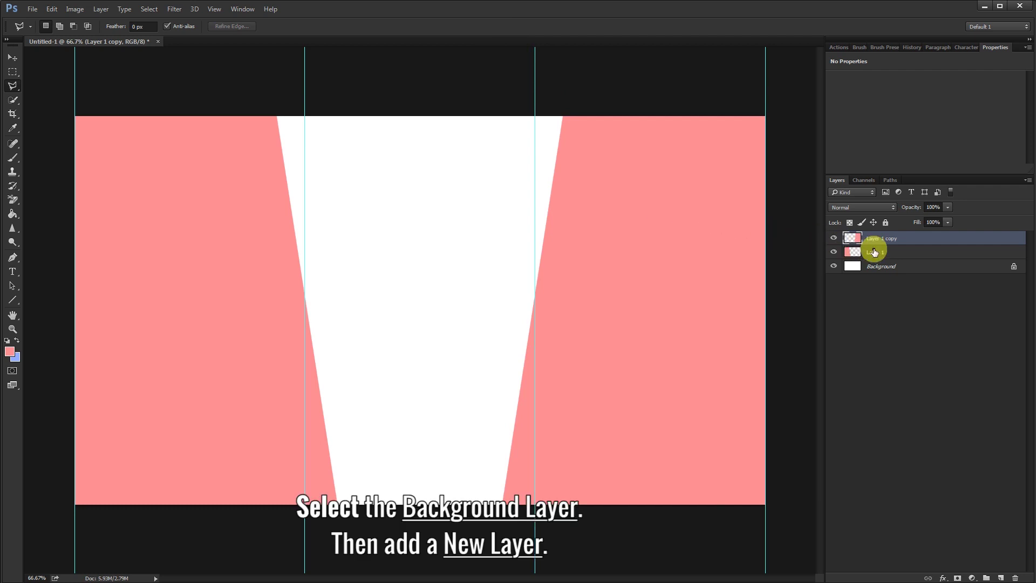
{"action": "left_click", "coordinate": [910, 270]}
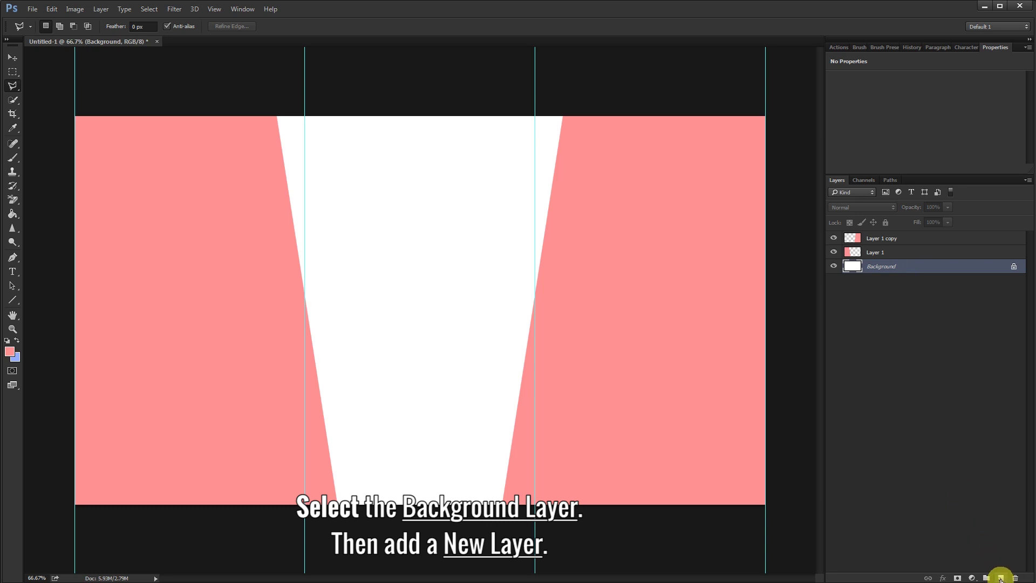
{"action": "left_click", "coordinate": [1001, 578]}
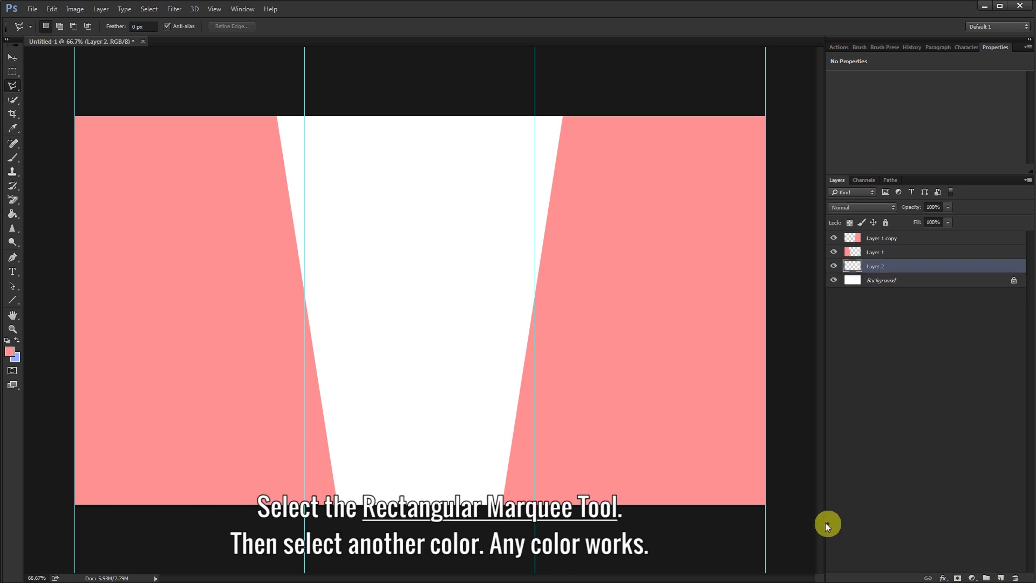
{"action": "left_click", "coordinate": [13, 72]}
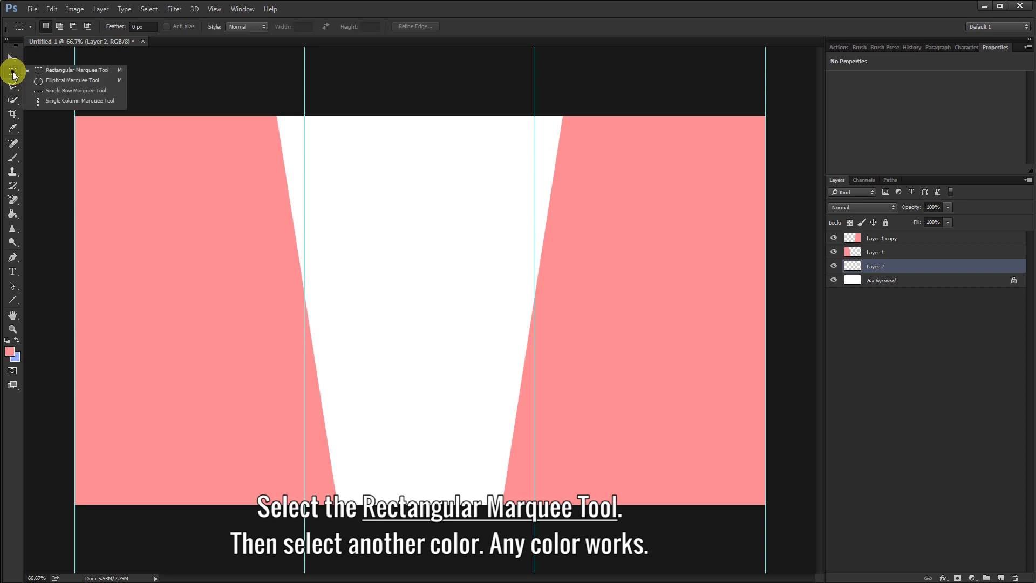
{"action": "left_click", "coordinate": [54, 73]}
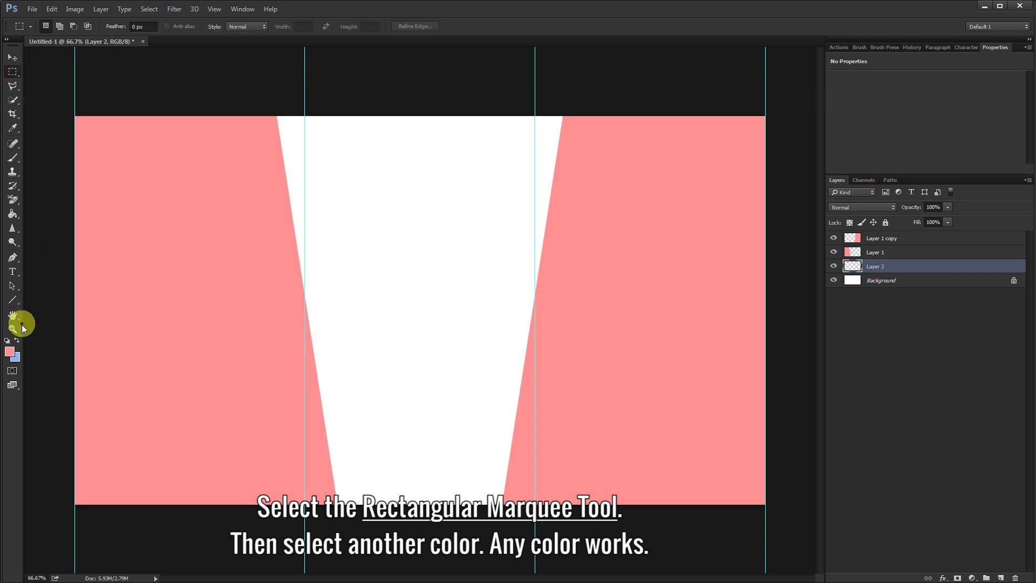
- Fill a rectangle over the white centre with light blue 92aeff, then deselect
{"action": "left_click", "coordinate": [10, 352]}
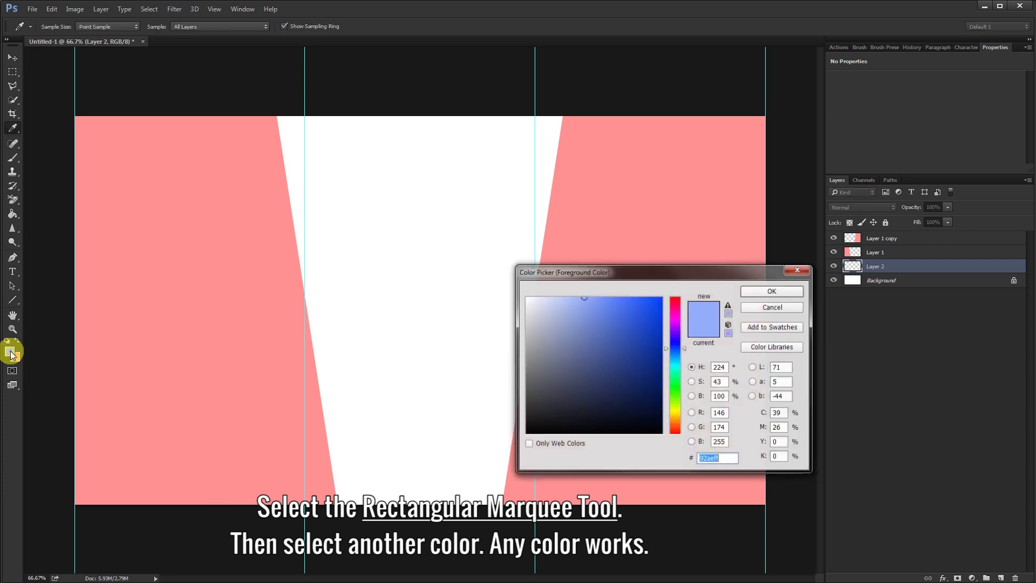
{"action": "left_click", "coordinate": [753, 294]}
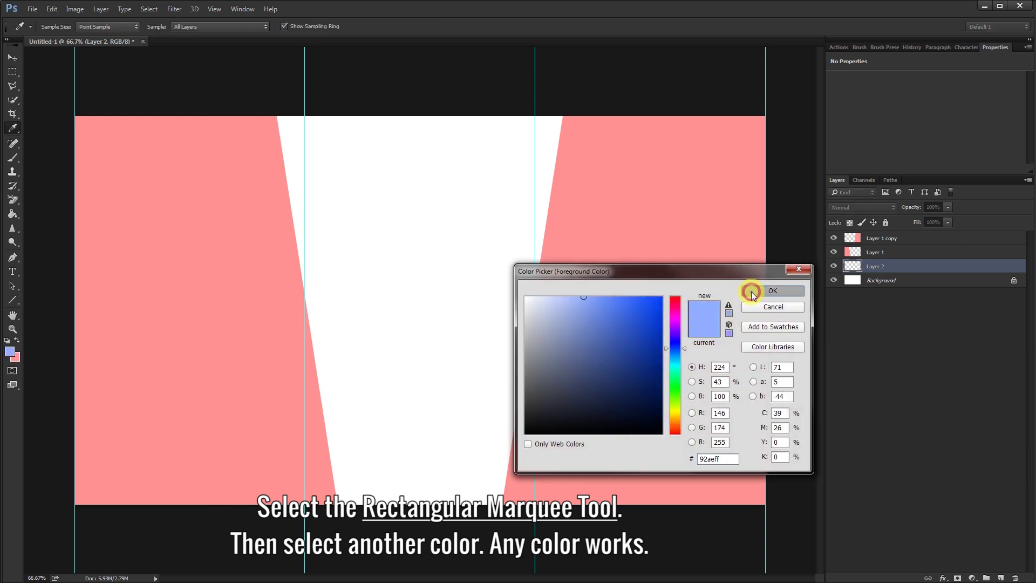
{"action": "key", "text": "m"}
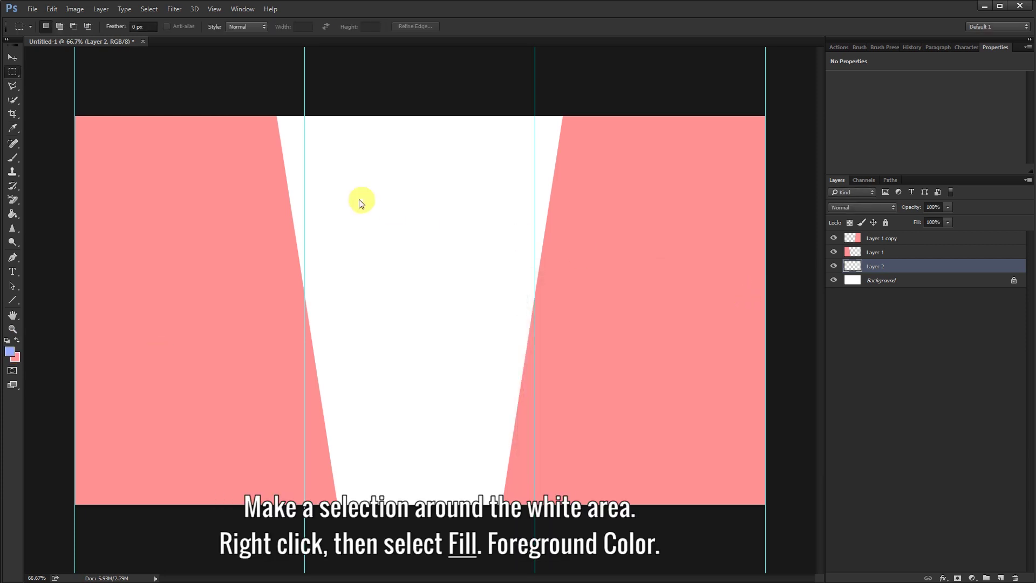
{"action": "mouse_move", "coordinate": [238, 116]}
{"action": "left_mouse_down"}
{"action": "mouse_move", "coordinate": [584, 496]}
{"action": "mouse_move", "coordinate": [608, 505]}
{"action": "left_mouse_up"}
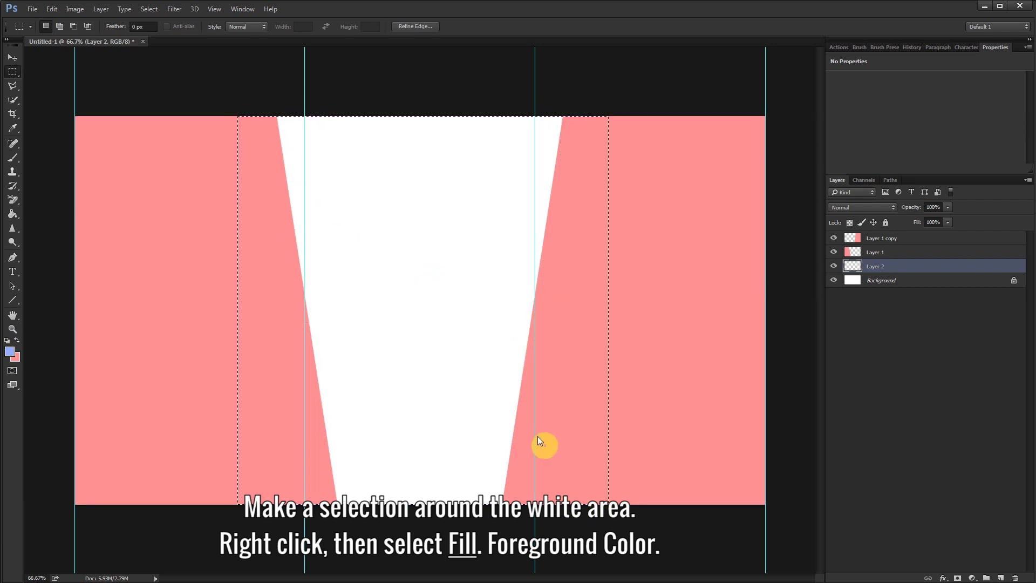
{"action": "right_click", "coordinate": [421, 208]}
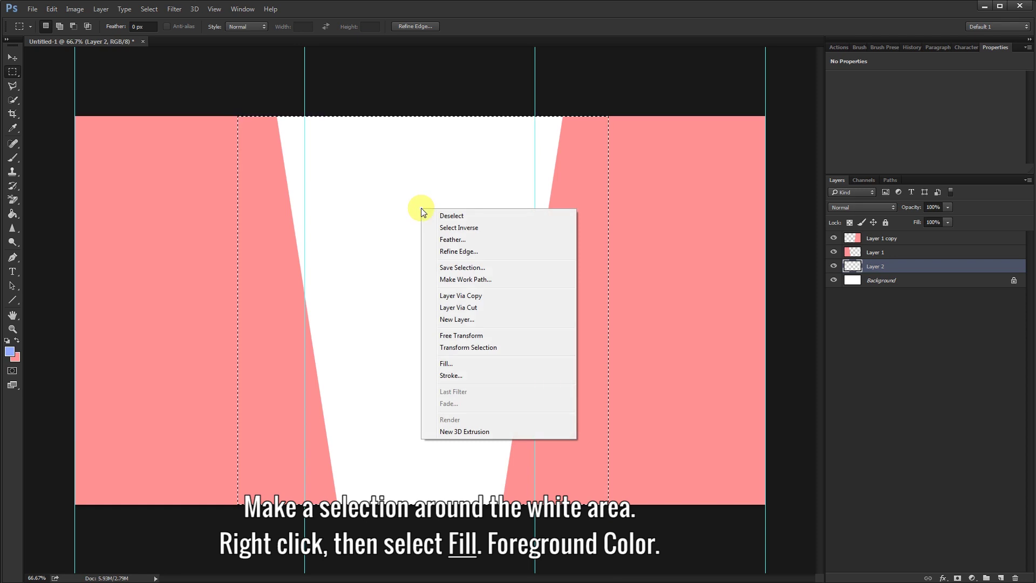
{"action": "left_click", "coordinate": [523, 363]}
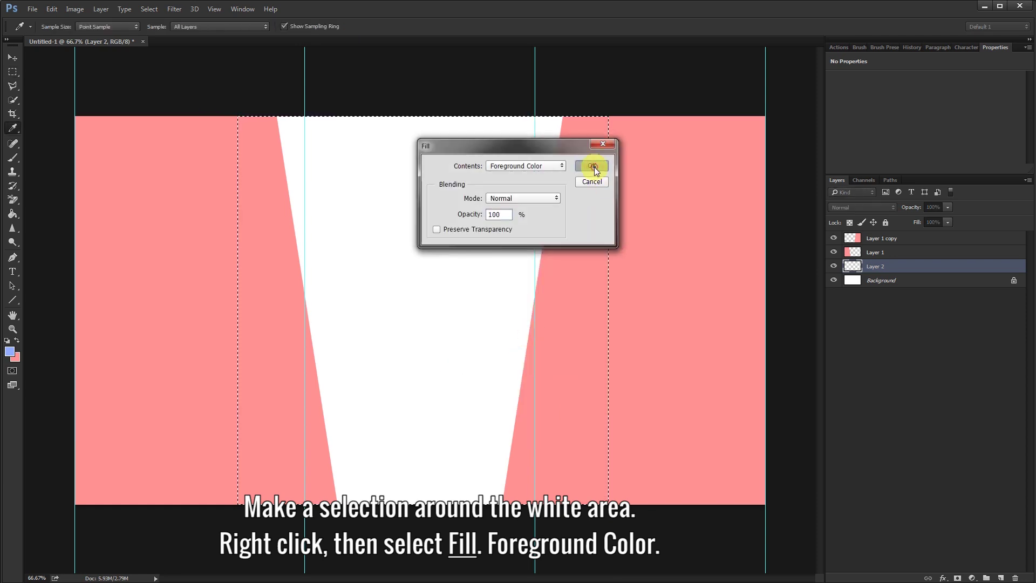
{"action": "left_click", "coordinate": [592, 166]}
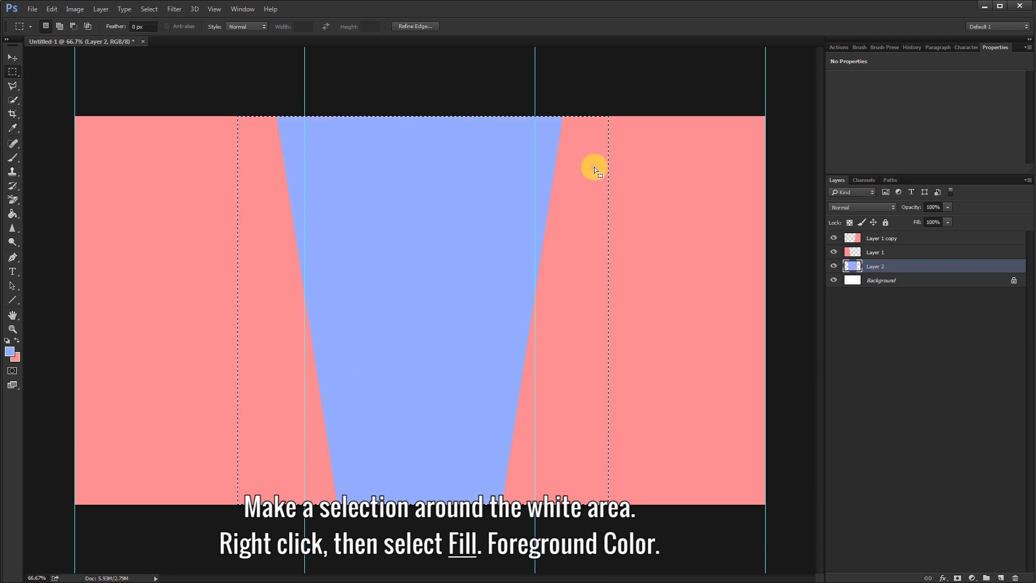
{"action": "right_click", "coordinate": [538, 167]}
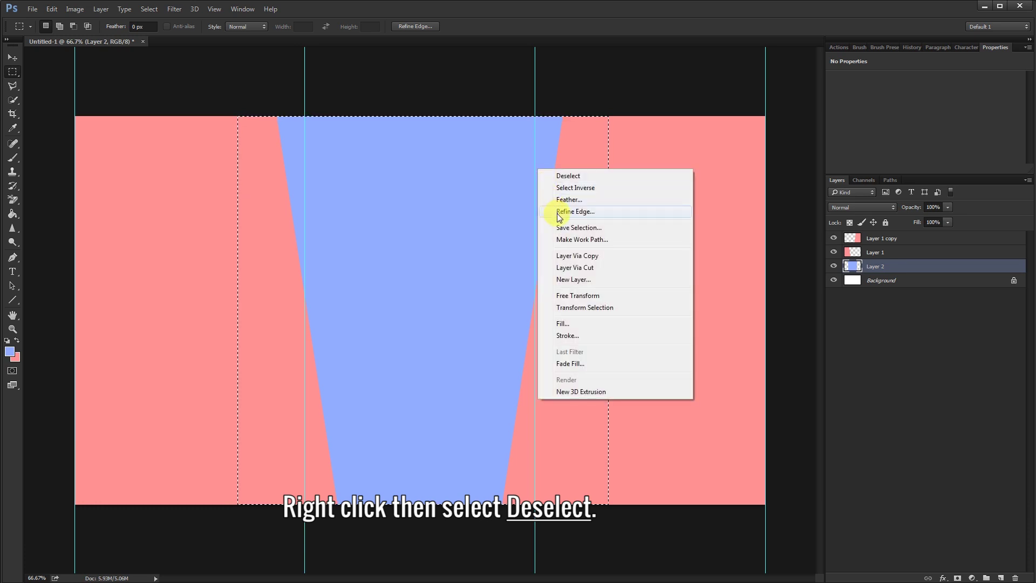
{"action": "left_click", "coordinate": [587, 176]}
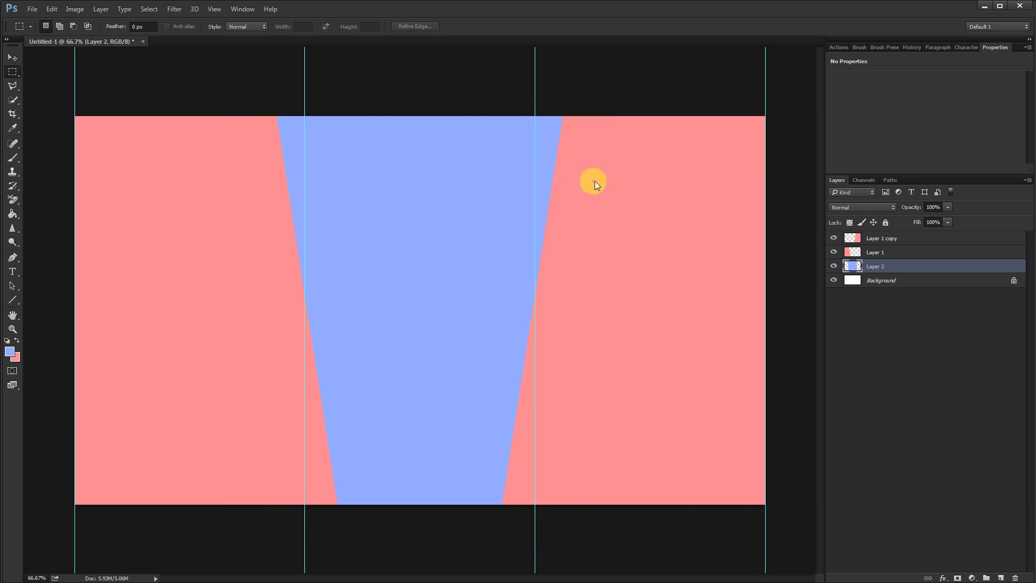
- Add a new empty layer above Layer 1 copy and select the Line Tool
{"action": "left_click", "coordinate": [883, 239]}
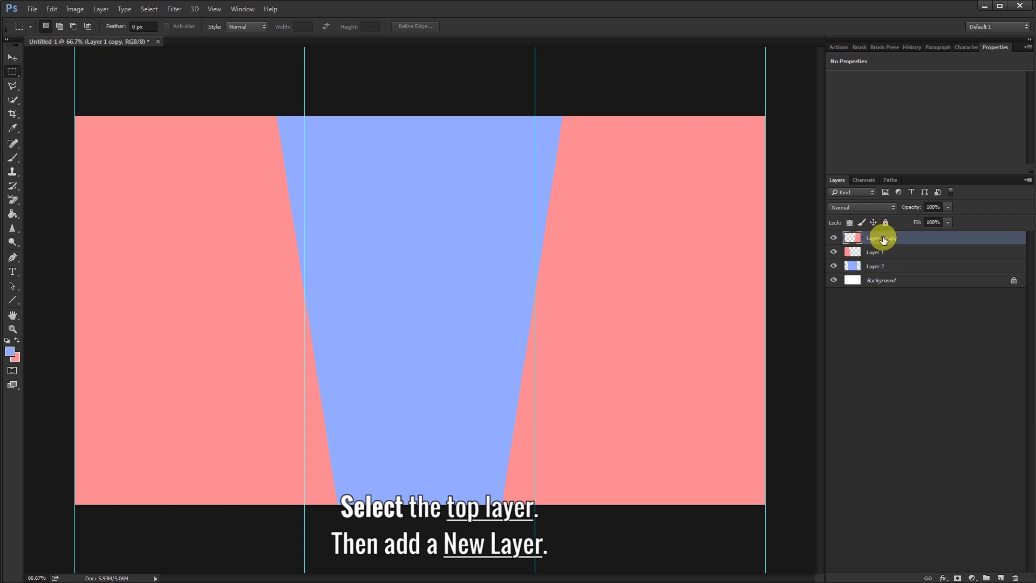
{"action": "left_click", "coordinate": [1001, 578]}
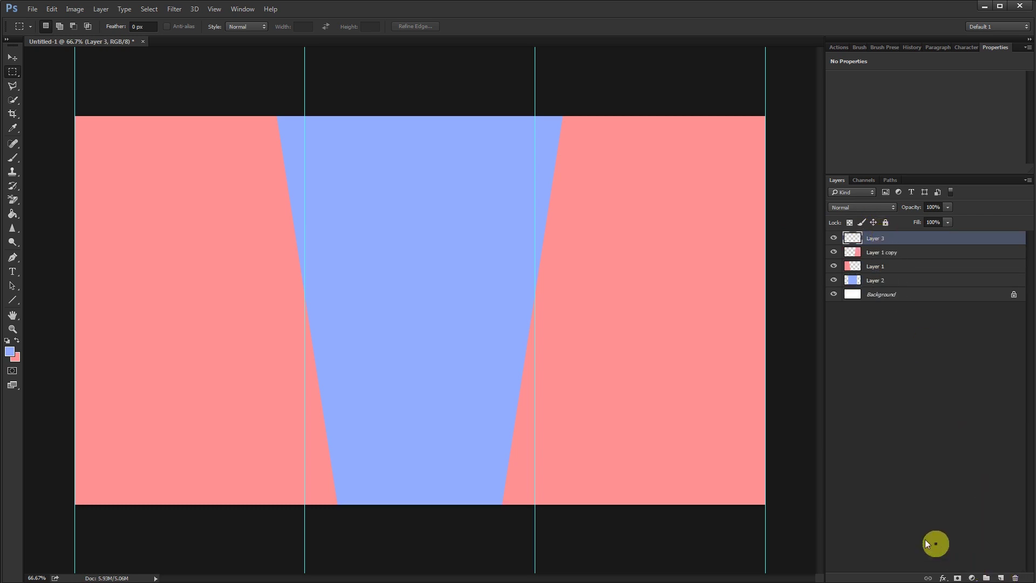
{"action": "left_click", "coordinate": [16, 301]}
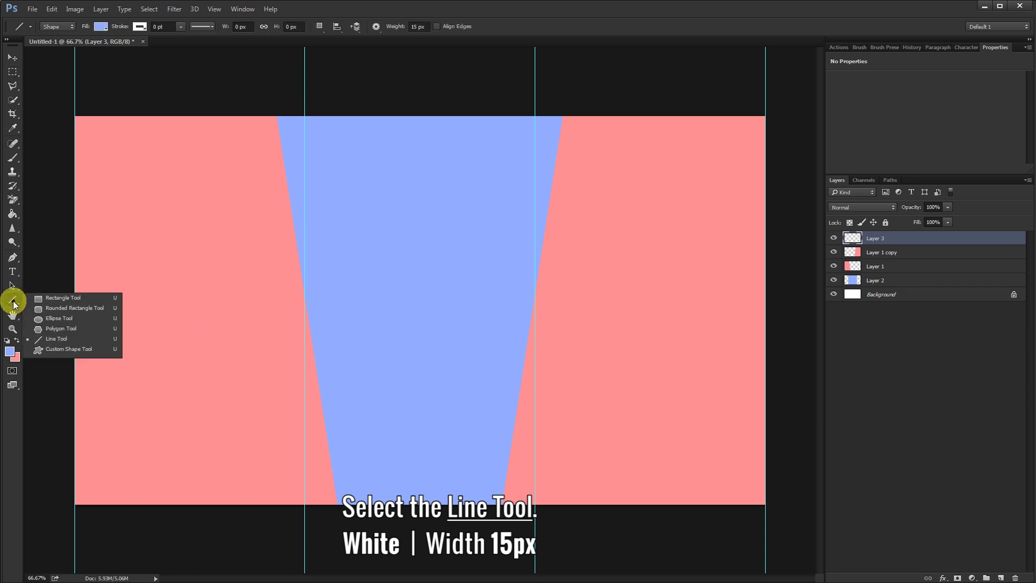
{"action": "left_click", "coordinate": [66, 336]}
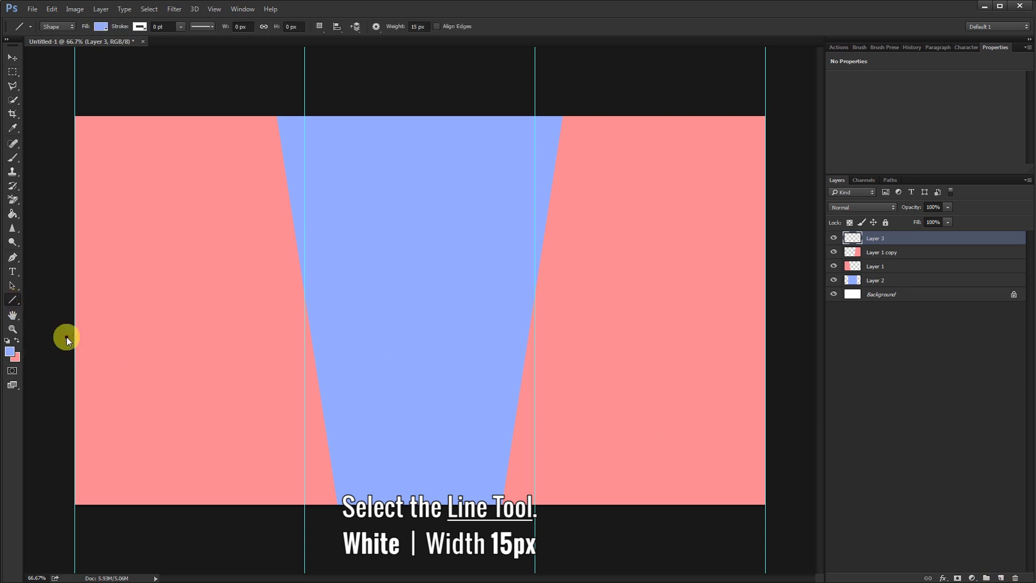
- Draw a white 15 px line along the left pink-blue seam
{"action": "left_click", "coordinate": [10, 352]}
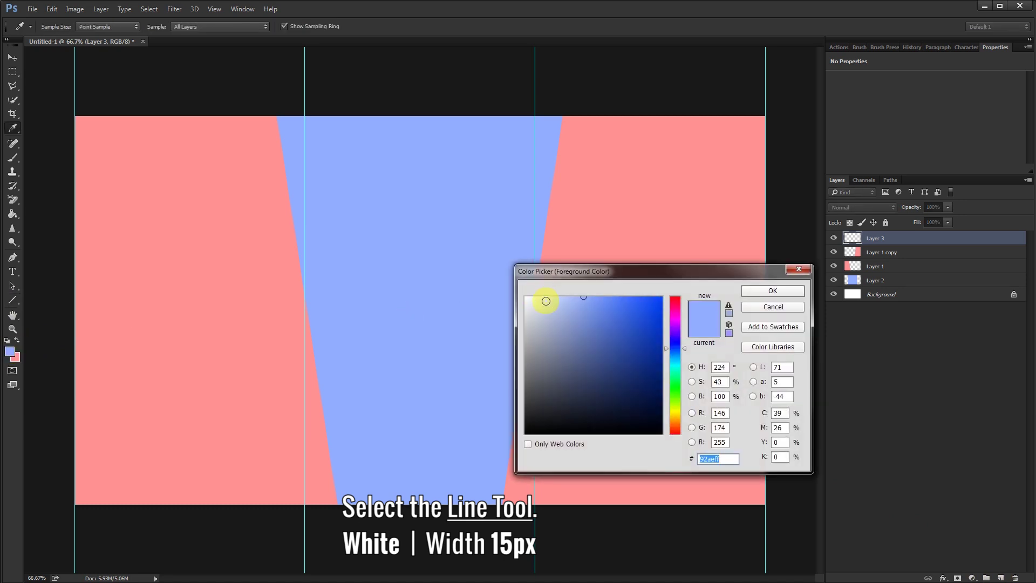
{"action": "left_click_drag", "start_coordinate": [547, 298], "coordinate": [504, 285]}
{"action": "left_click", "coordinate": [749, 291]}
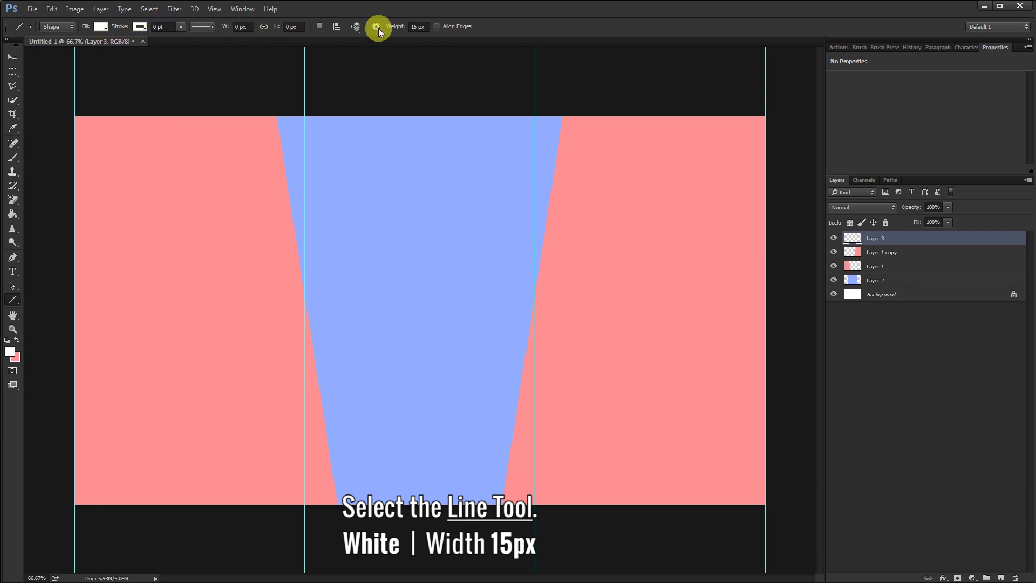
{"action": "left_click", "coordinate": [418, 26]}
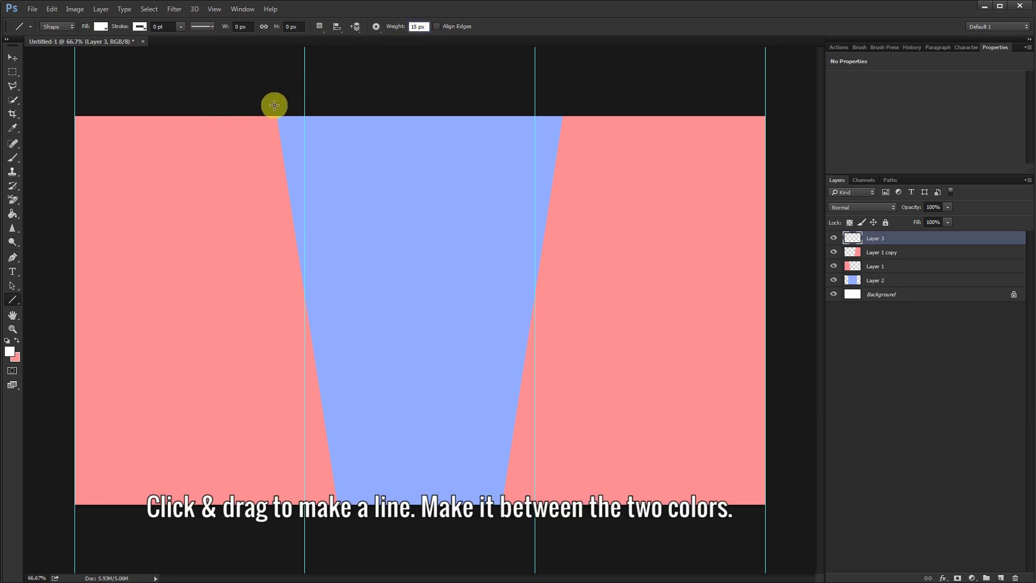
{"action": "left_click_drag", "start_coordinate": [273, 104], "coordinate": [340, 523]}
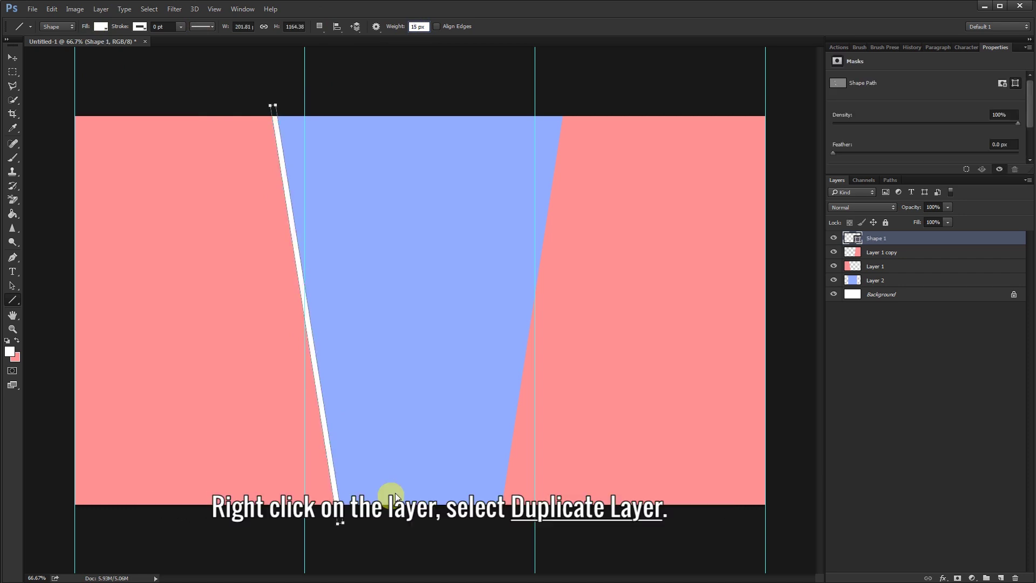
- Duplicate the Shape 1 line layer as Shape 1 copy
{"action": "right_click", "coordinate": [867, 235]}
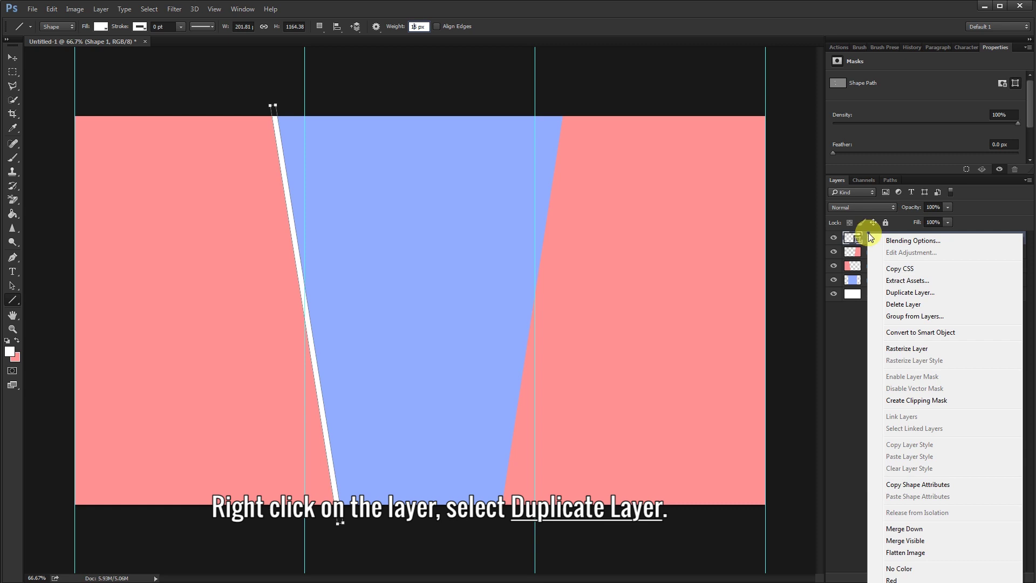
{"action": "left_click", "coordinate": [899, 292]}
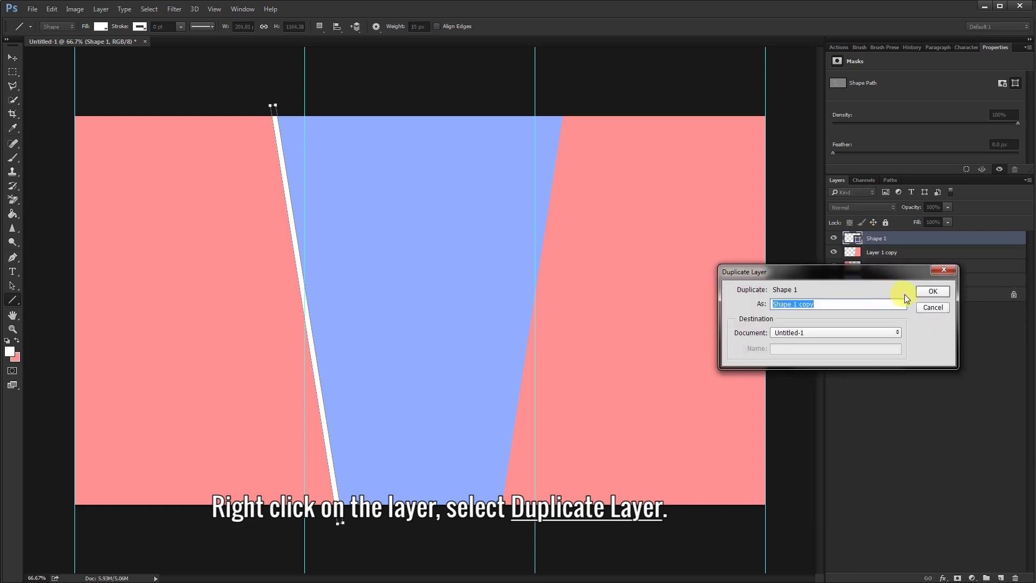
{"action": "left_click", "coordinate": [924, 294]}
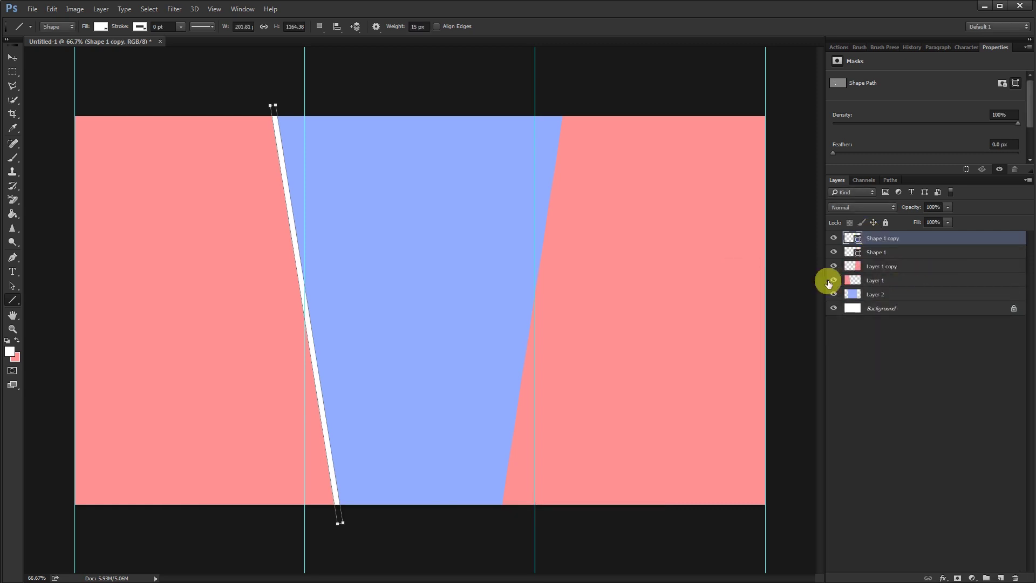
- Flip the copied line horizontally and place it on the right blue-pink seam
{"action": "right_click", "coordinate": [359, 270]}
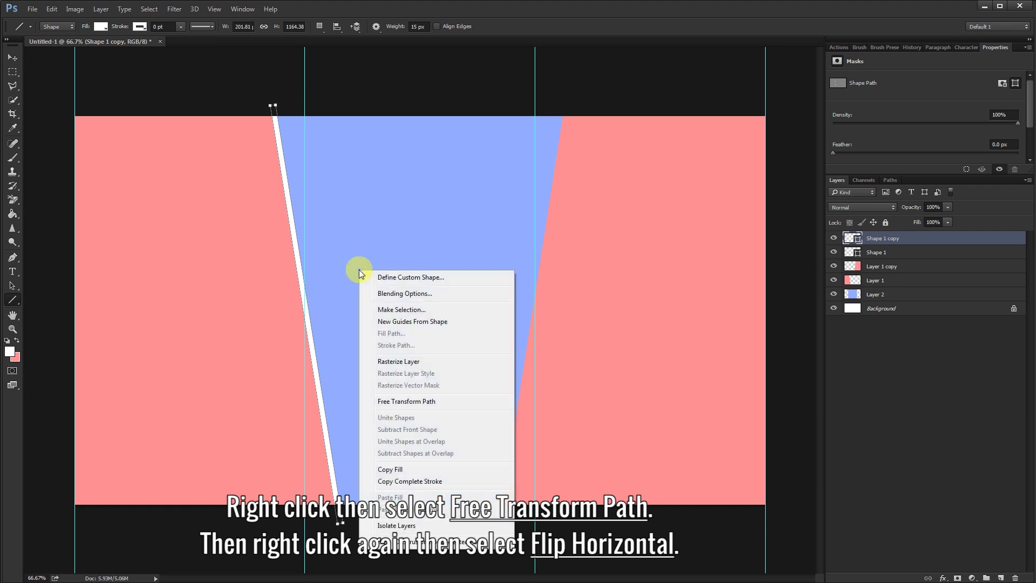
{"action": "left_click", "coordinate": [454, 403]}
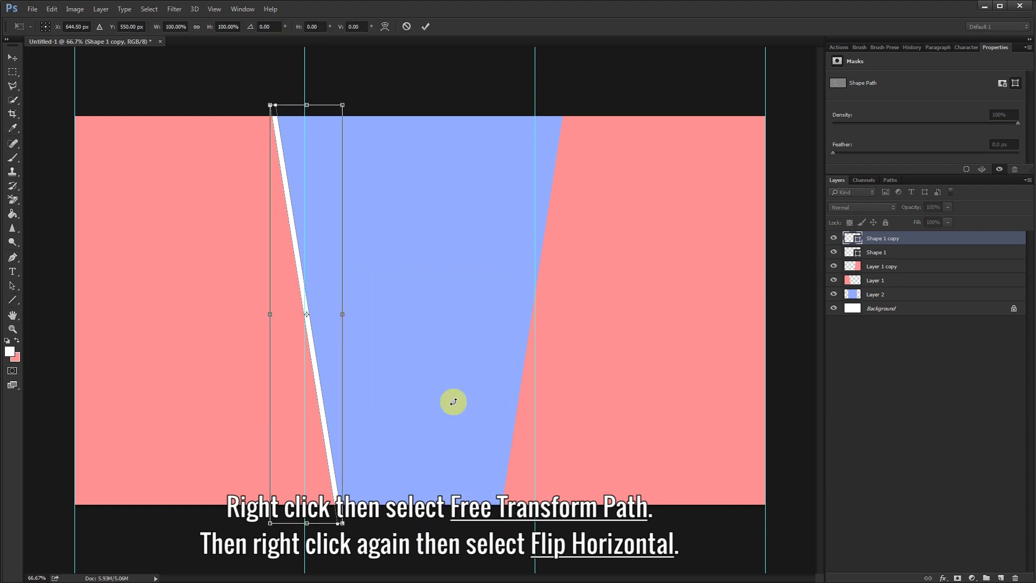
{"action": "right_click", "coordinate": [329, 279]}
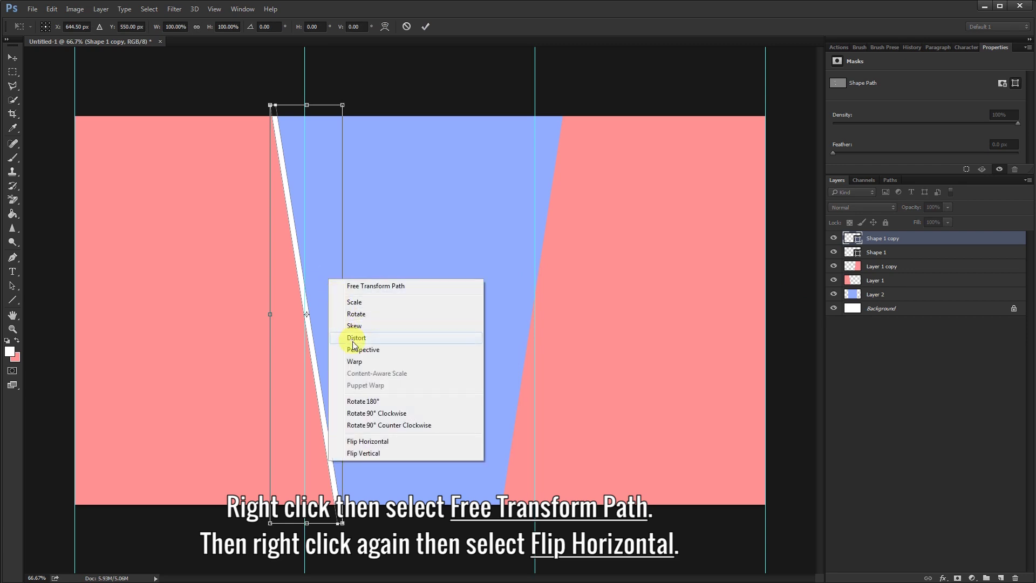
{"action": "left_click", "coordinate": [388, 441]}
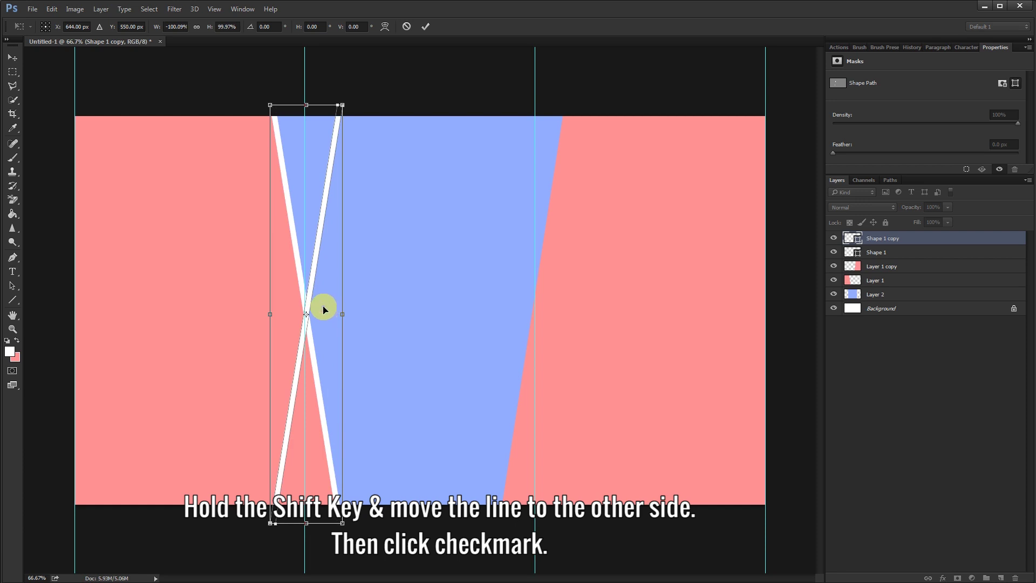
{"action": "left_click_drag", "start_coordinate": [323, 309], "coordinate": [543, 309]}
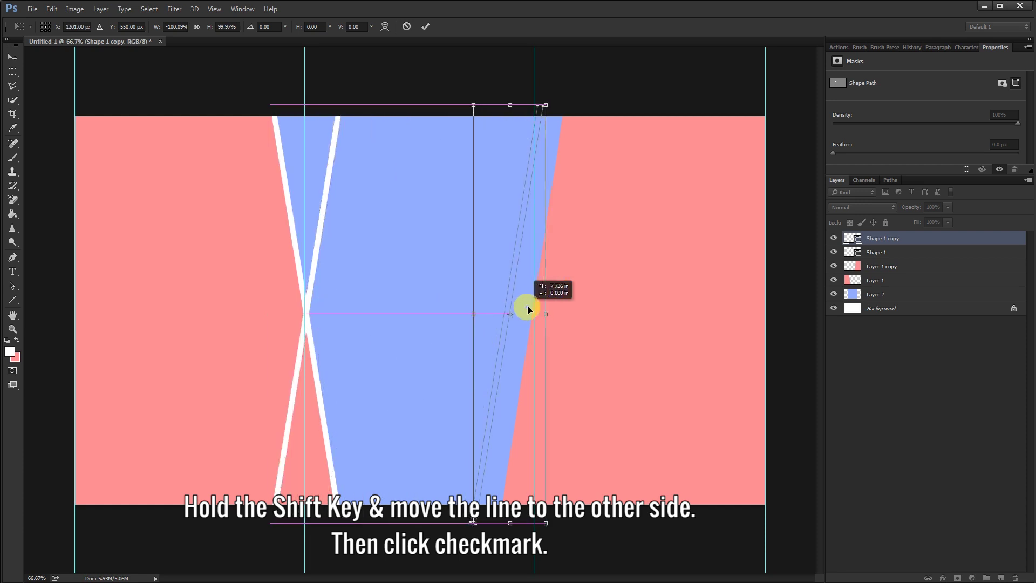
{"action": "left_click_drag", "start_coordinate": [542, 309], "coordinate": [549, 311]}
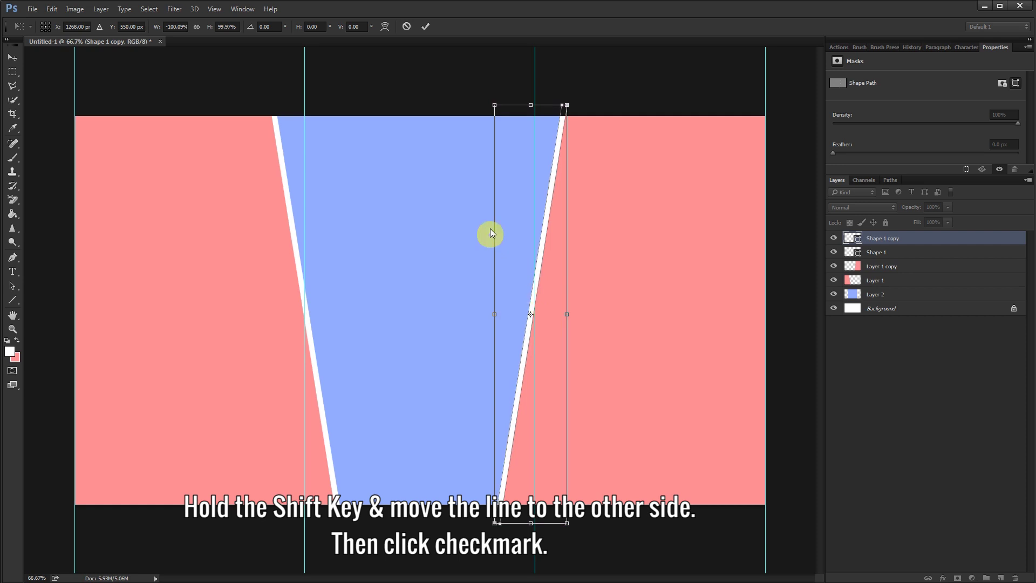
{"action": "left_click", "coordinate": [428, 31]}
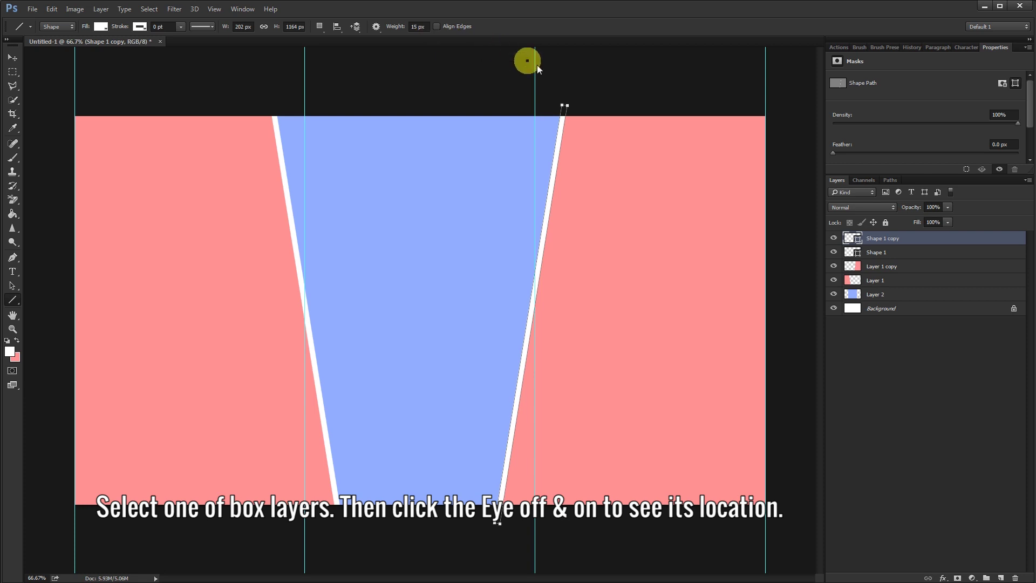
- Select Layer 1, check its area by toggling visibility, and pick Photo 1
{"action": "left_click", "coordinate": [891, 282]}
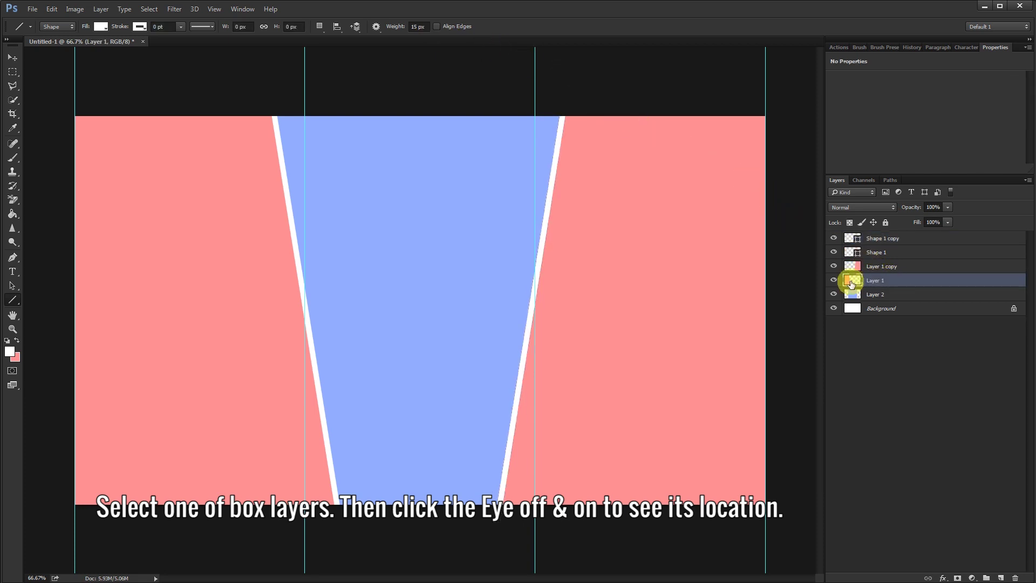
{"action": "left_click", "coordinate": [834, 280]}
{"action": "left_click", "coordinate": [834, 281]}
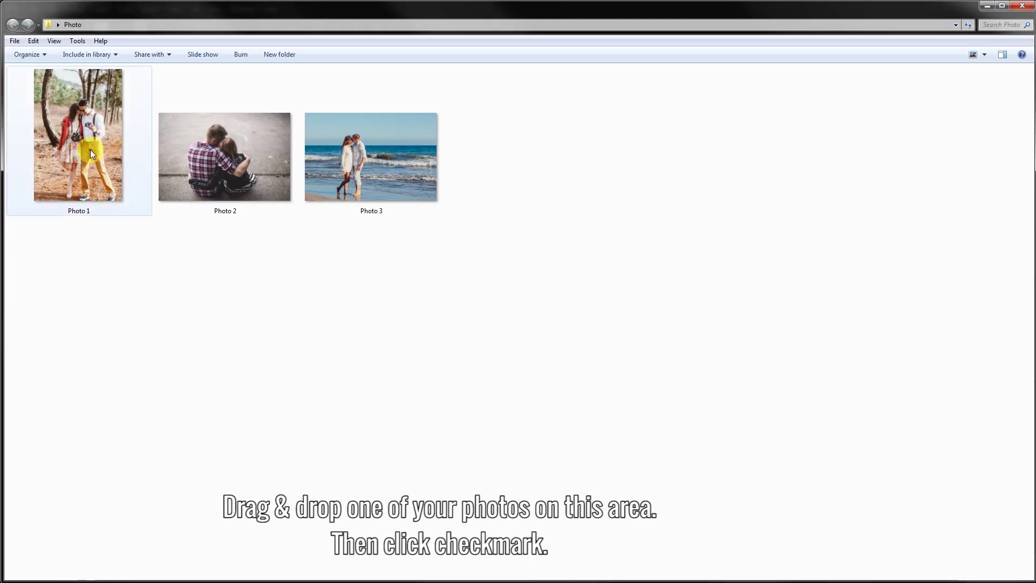
{"action": "left_click", "coordinate": [89, 150]}
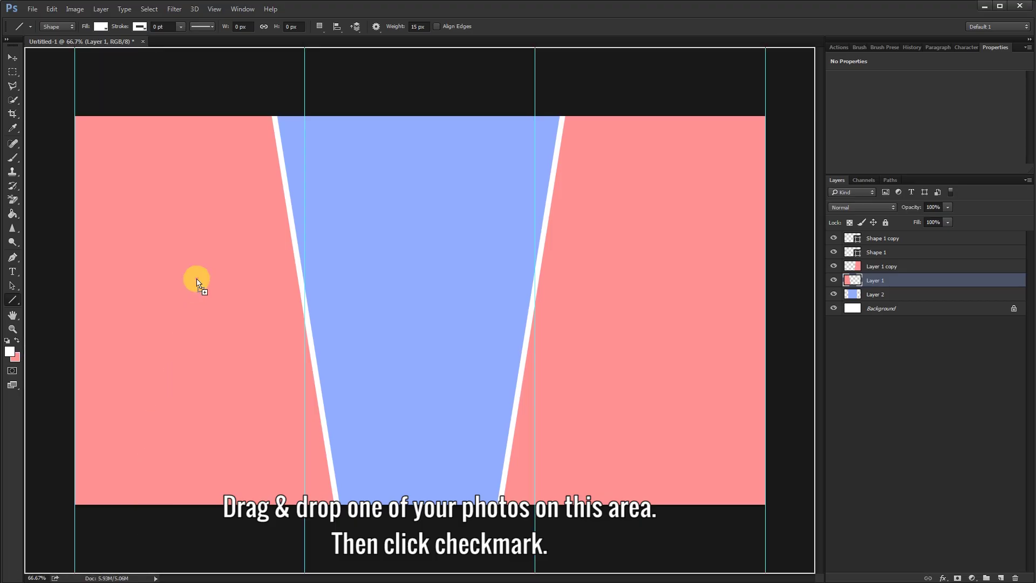
- Place the forest photo over the left panel and clip it to Layer 1
{"action": "left_click_drag", "start_coordinate": [435, 231], "coordinate": [173, 222]}
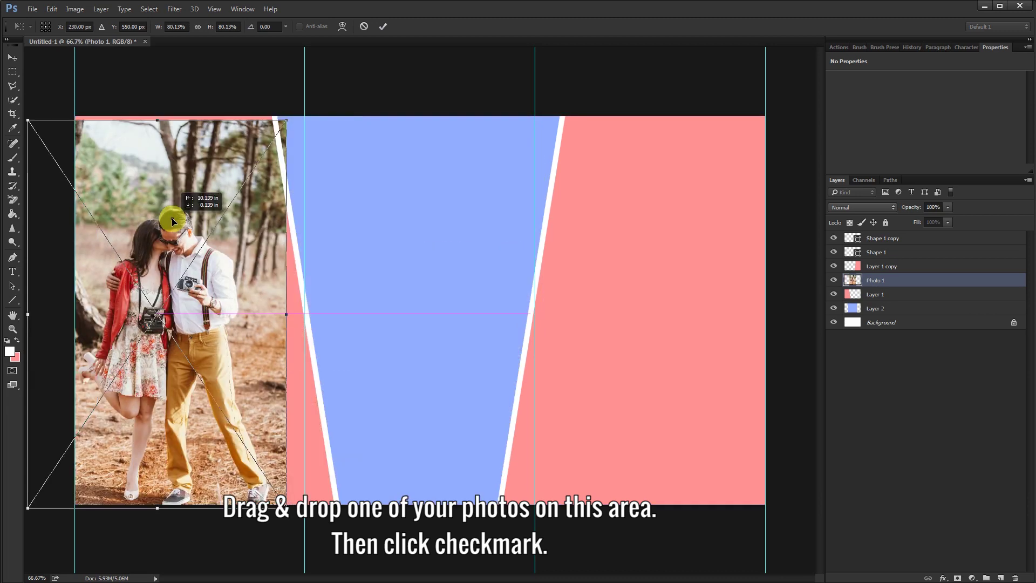
{"action": "left_click", "coordinate": [383, 27]}
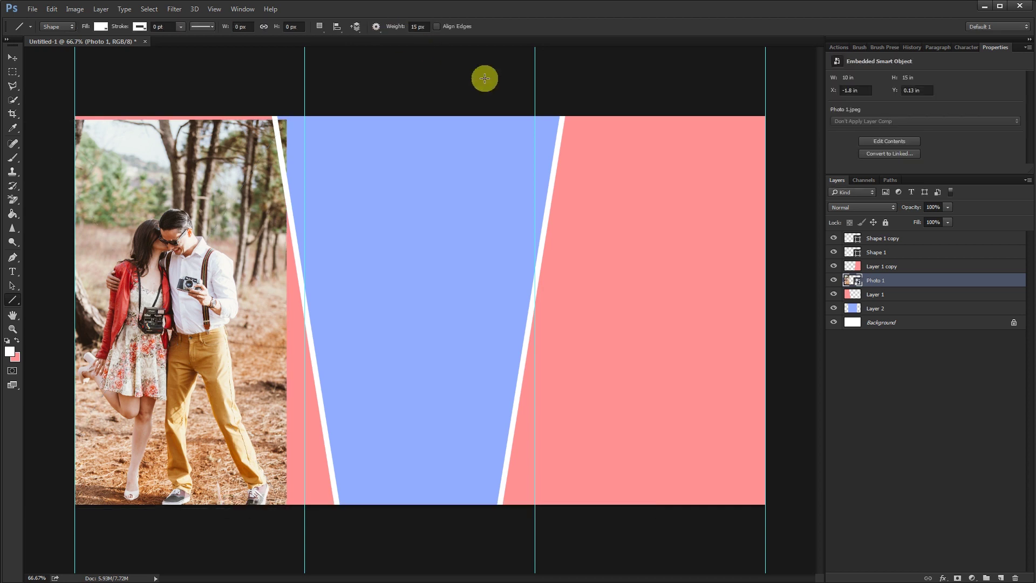
{"action": "right_click", "coordinate": [885, 280]}
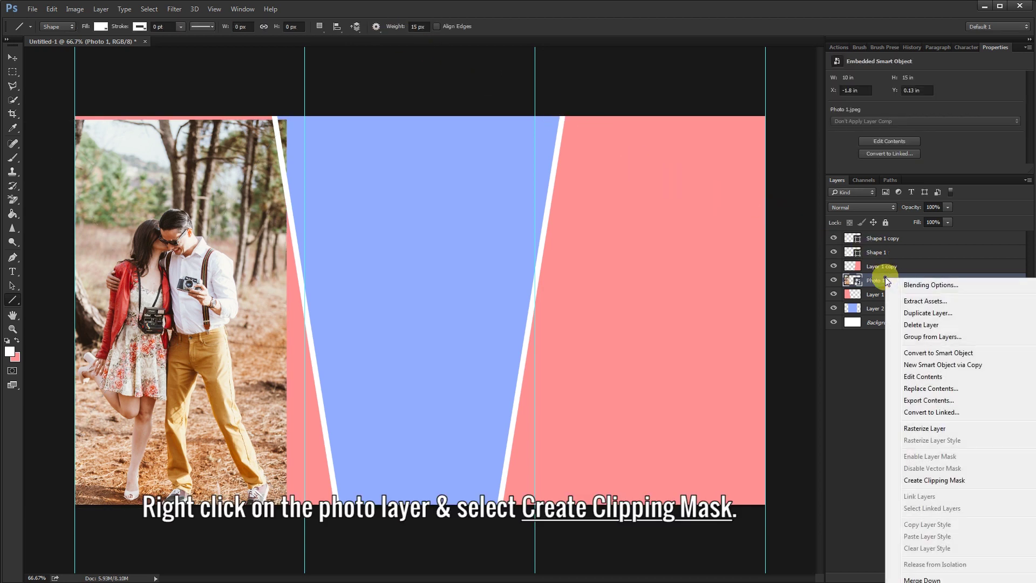
{"action": "left_click", "coordinate": [915, 482]}
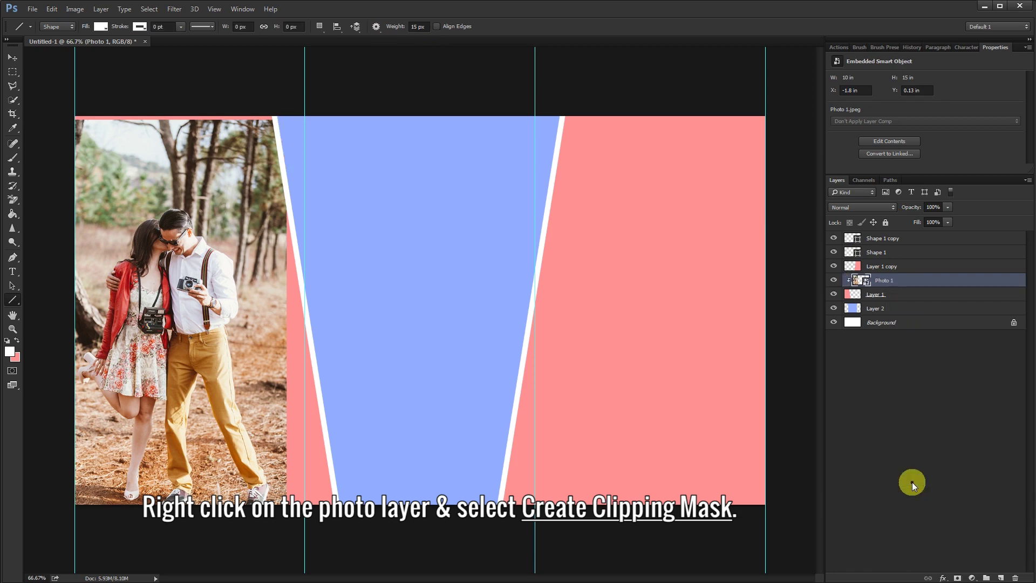
- Scale Photo 1 up from its corners and shift it upward to cover the left panel
{"action": "right_click", "coordinate": [234, 233]}
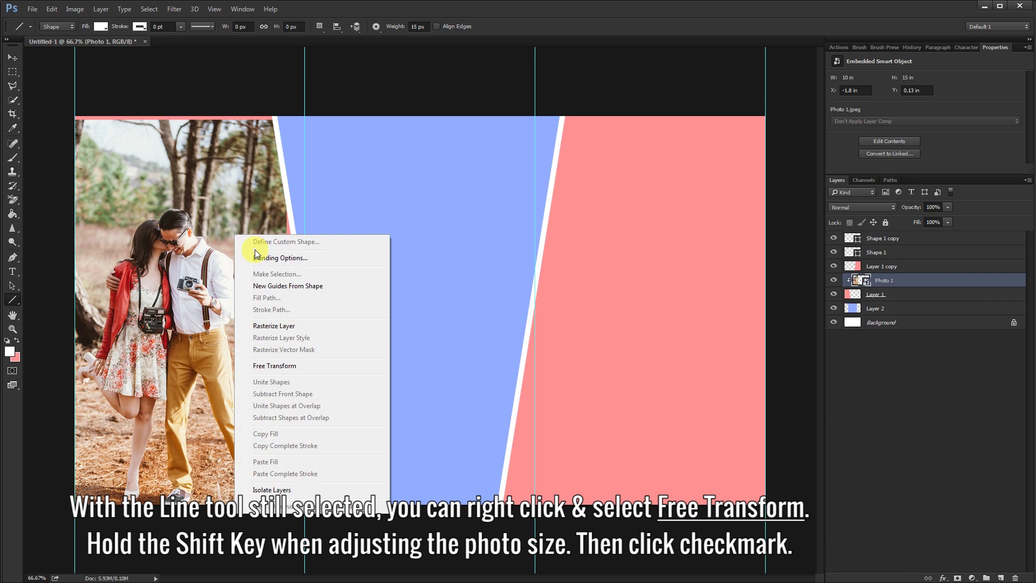
{"action": "left_click", "coordinate": [278, 365]}
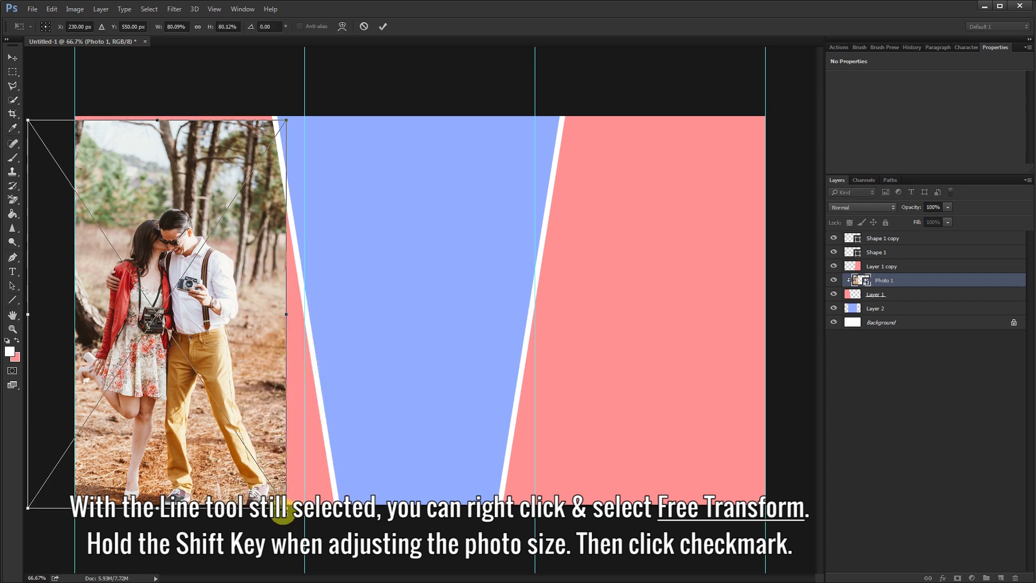
{"action": "left_click_drag", "start_coordinate": [285, 511], "coordinate": [376, 556]}
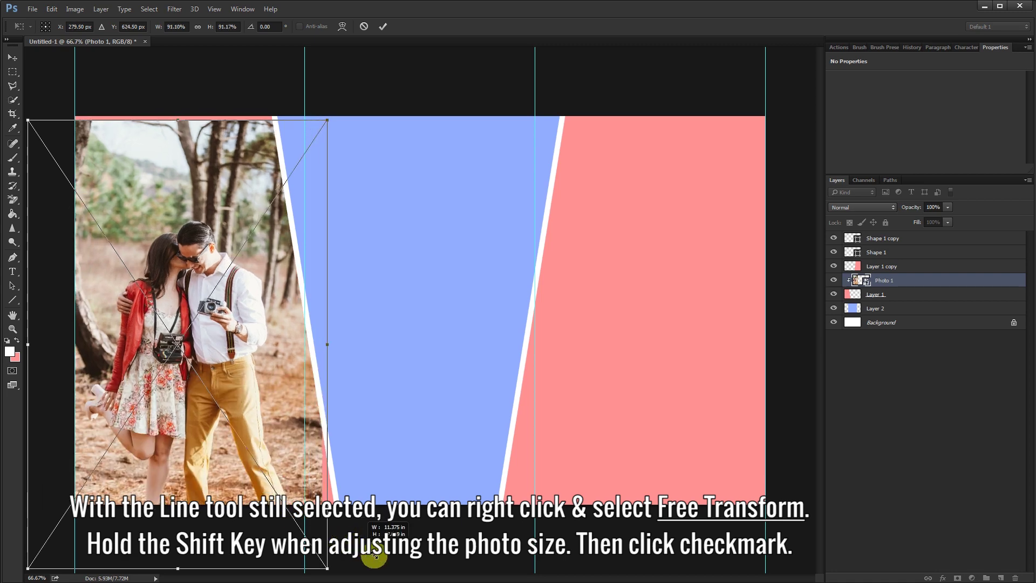
{"action": "left_click_drag", "start_coordinate": [376, 556], "coordinate": [367, 546]}
{"action": "left_click_drag", "start_coordinate": [264, 340], "coordinate": [269, 304]}
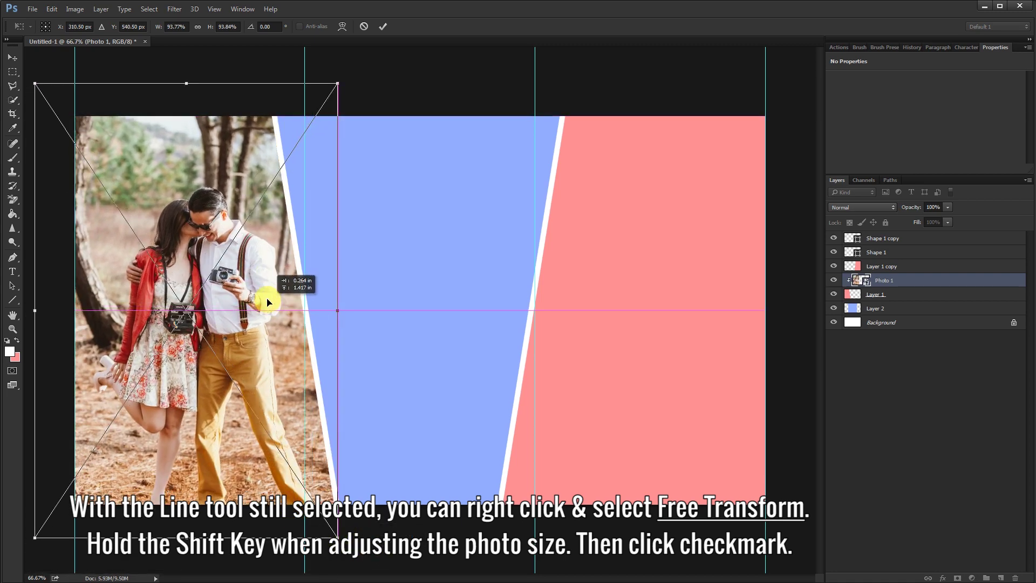
{"action": "left_click_drag", "start_coordinate": [147, 147], "coordinate": [147, 133]}
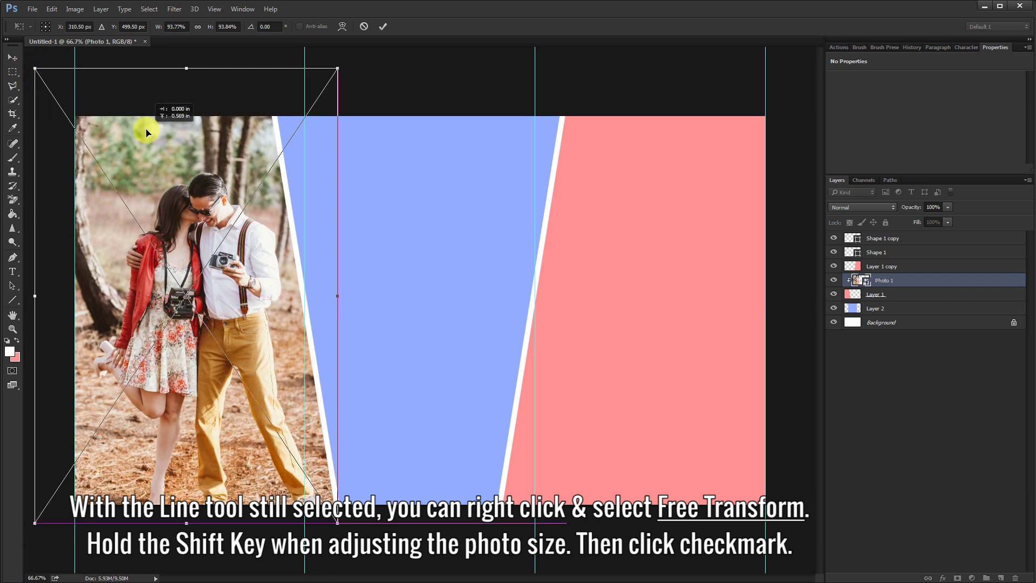
{"action": "left_click_drag", "start_coordinate": [34, 69], "coordinate": [17, 48]}
{"action": "left_click_drag", "start_coordinate": [253, 269], "coordinate": [253, 256]}
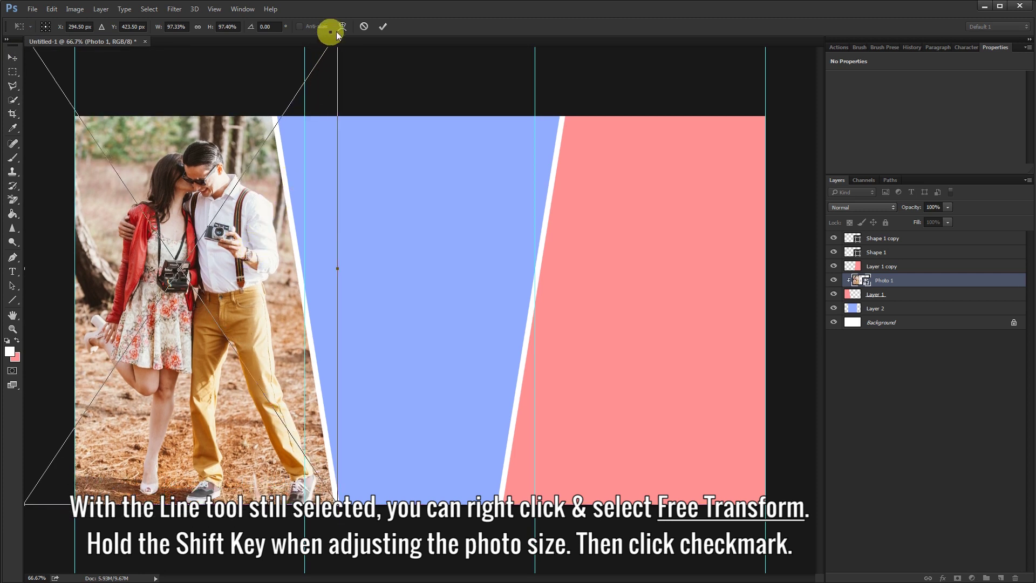
{"action": "left_click", "coordinate": [383, 27]}
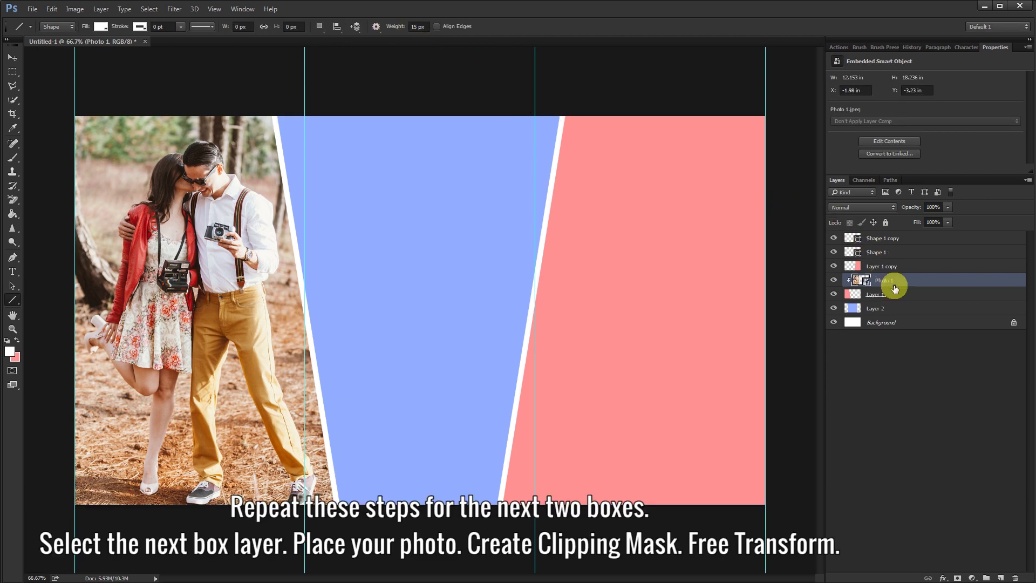
{"action": "left_click", "coordinate": [880, 309]}
- Toggle Layer 2's visibility and drag Photo 2 from Explorer onto the canvas
{"action": "left_click", "coordinate": [835, 309]}
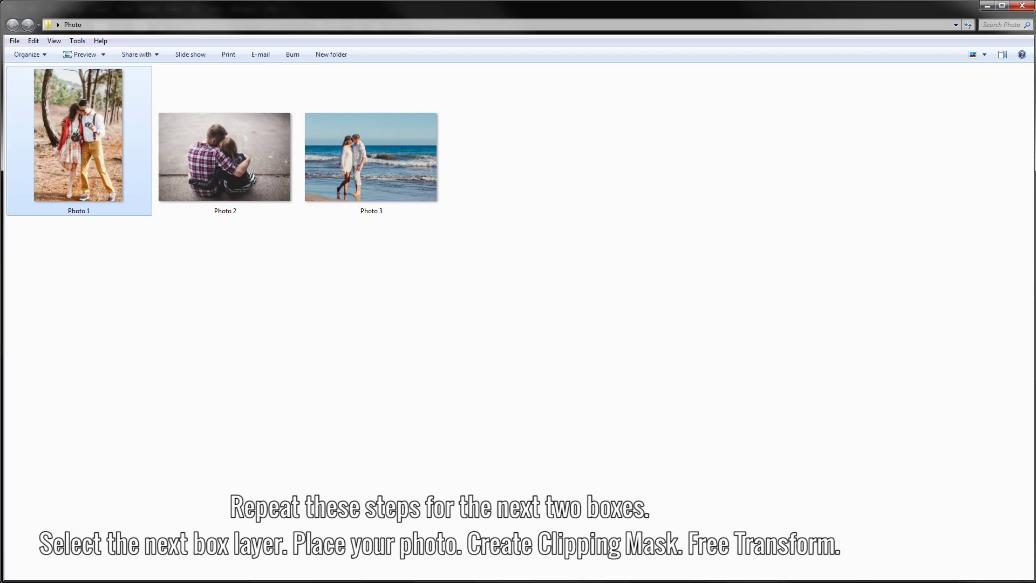
{"action": "left_click_drag", "start_coordinate": [225, 156], "coordinate": [232, 294]}
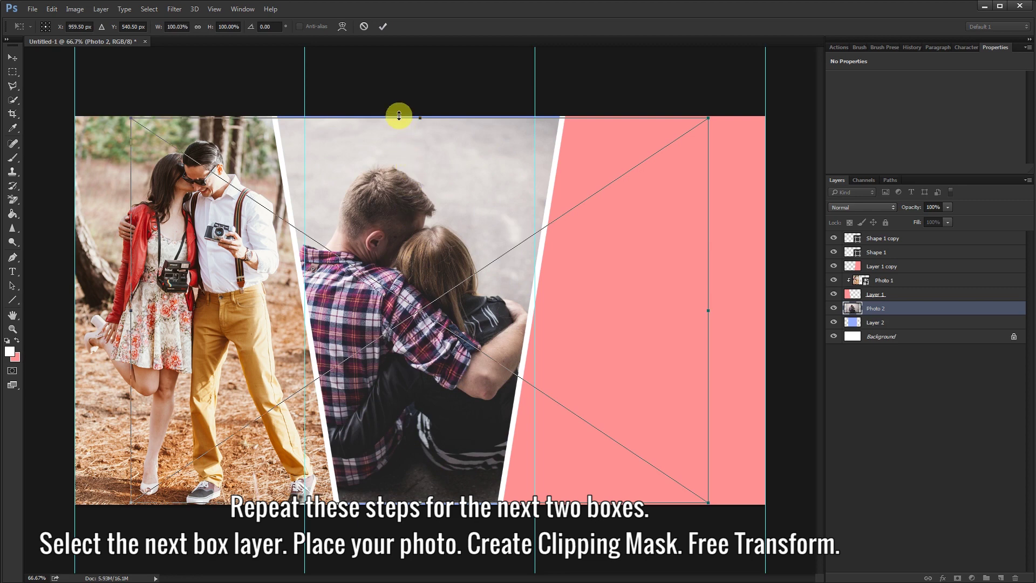
- Commit the placed sitting couple photo and clip it to the centre panel layer
{"action": "left_click", "coordinate": [383, 26]}
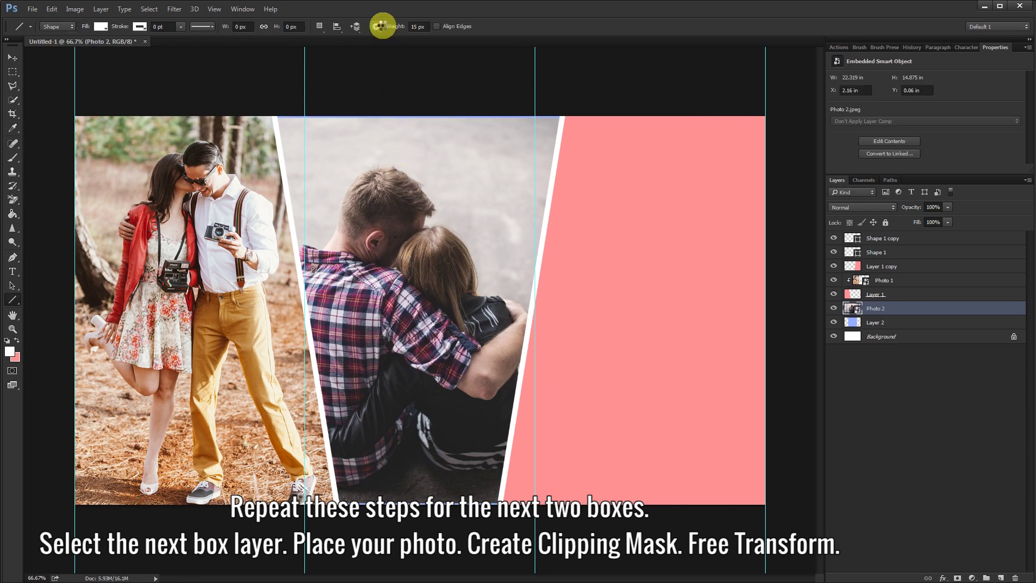
{"action": "right_click", "coordinate": [874, 308]}
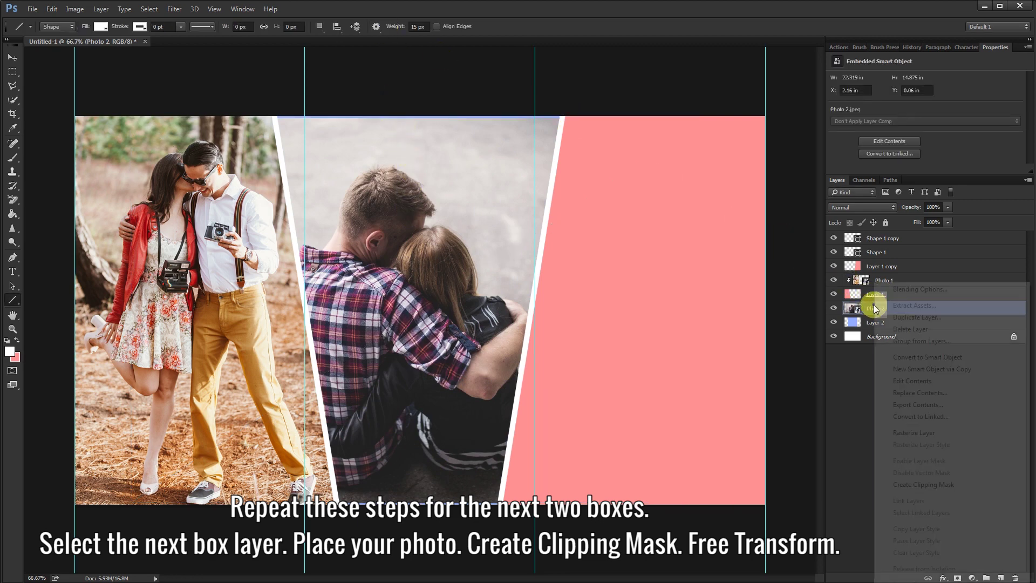
{"action": "left_click", "coordinate": [917, 484]}
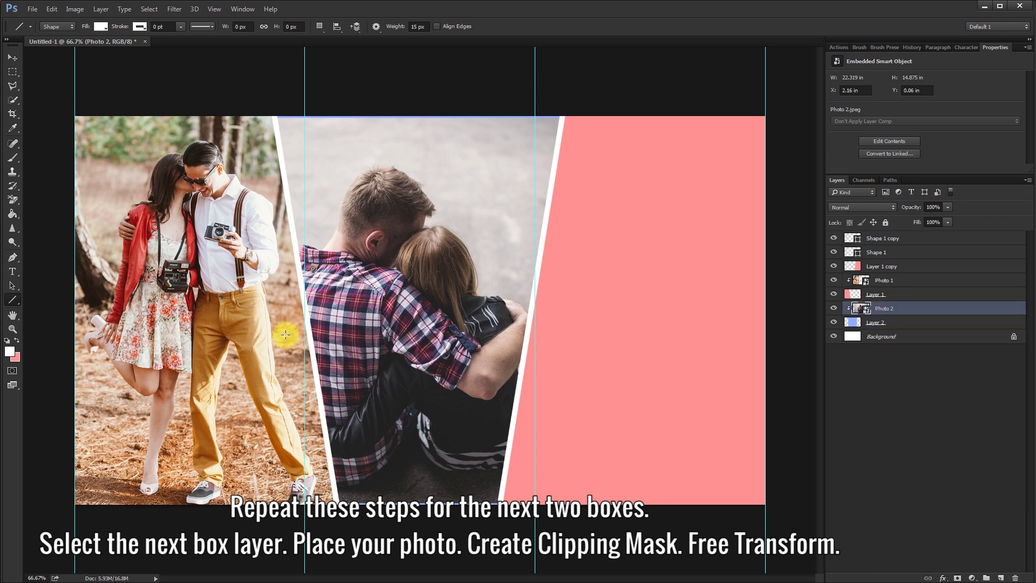
- Enlarge and shift the sitting couple photo rightward so it fully covers the centre panel
{"action": "right_click", "coordinate": [312, 305]}
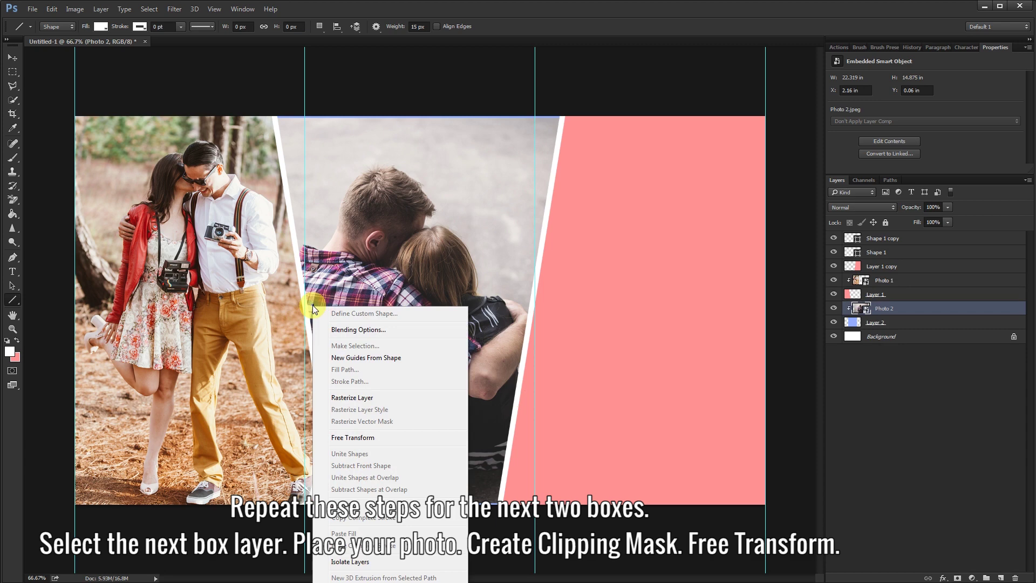
{"action": "left_click", "coordinate": [407, 437]}
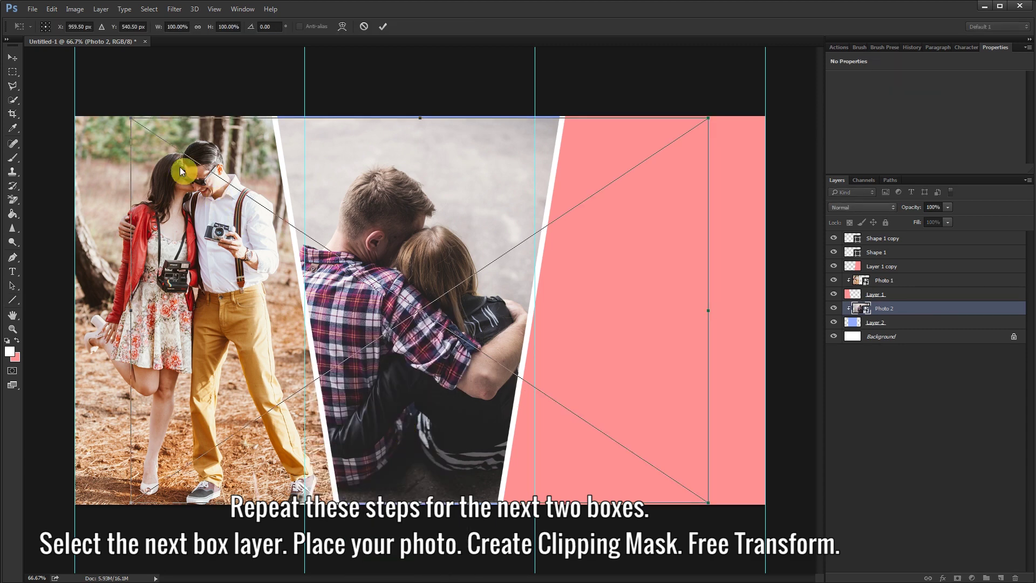
{"action": "left_click_drag", "start_coordinate": [132, 119], "coordinate": [122, 112]}
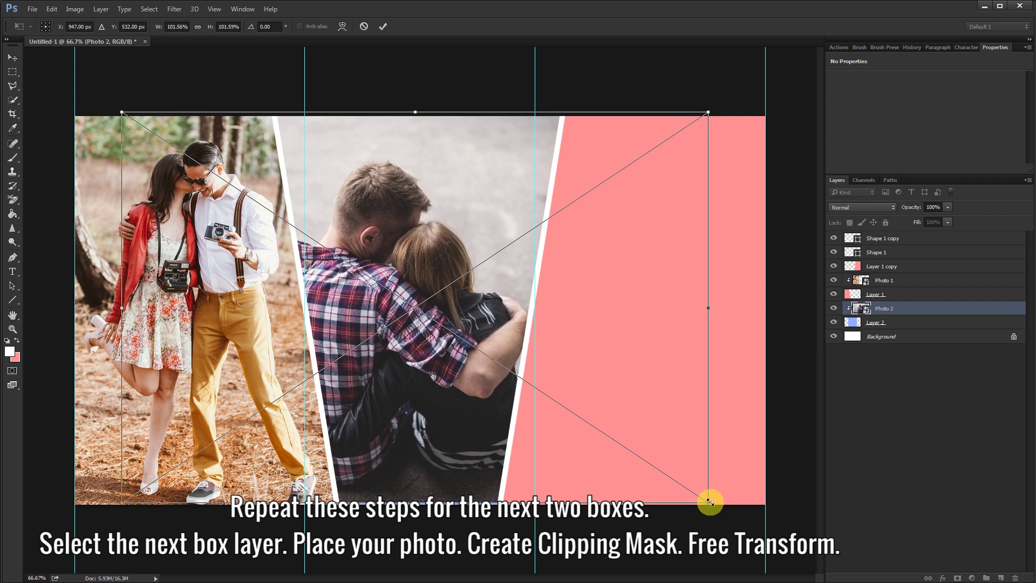
{"action": "left_click_drag", "start_coordinate": [710, 502], "coordinate": [713, 504]}
{"action": "left_click_drag", "start_coordinate": [508, 312], "coordinate": [523, 316]}
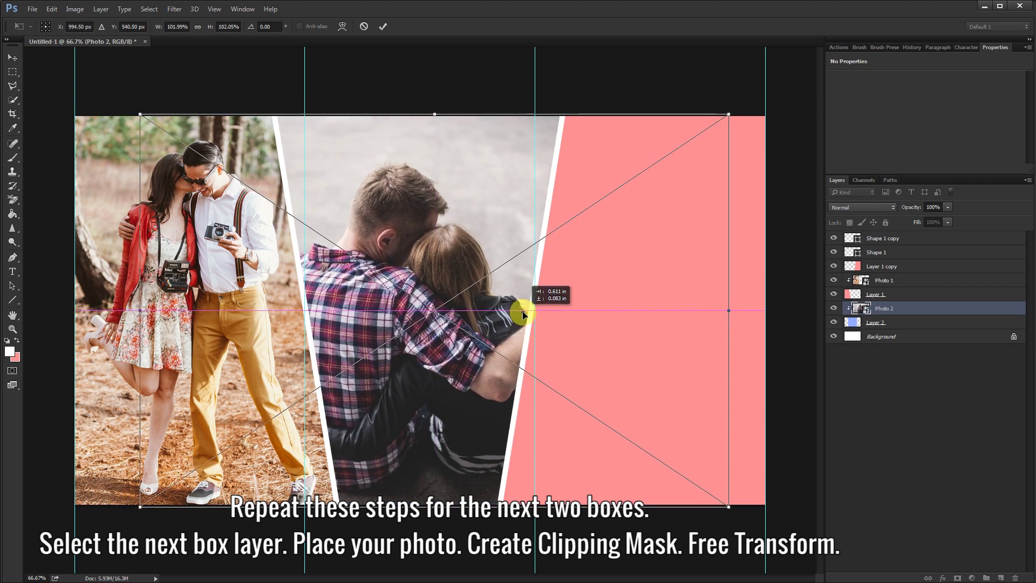
{"action": "left_click_drag", "start_coordinate": [524, 315], "coordinate": [528, 315]}
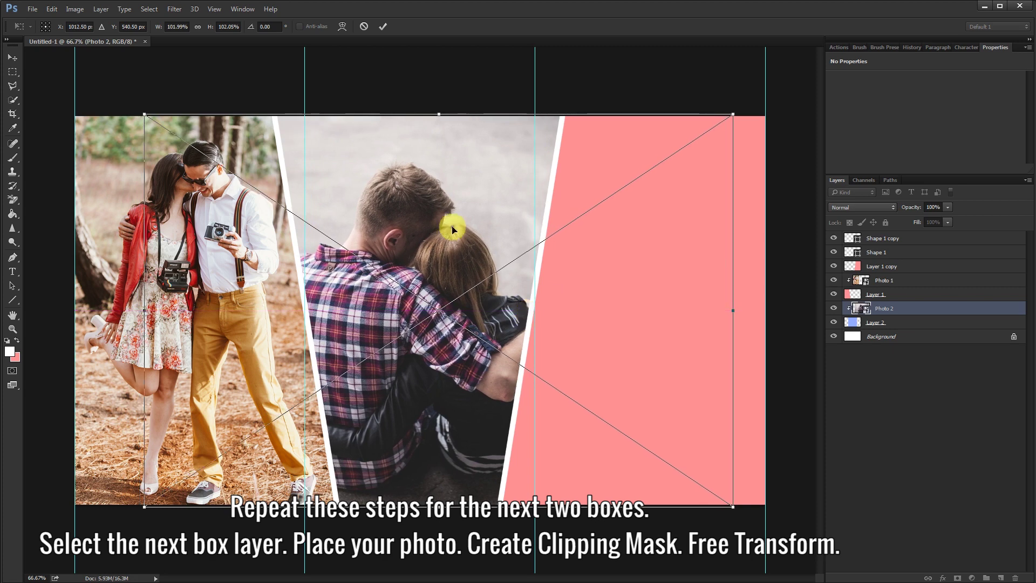
{"action": "left_click", "coordinate": [384, 29]}
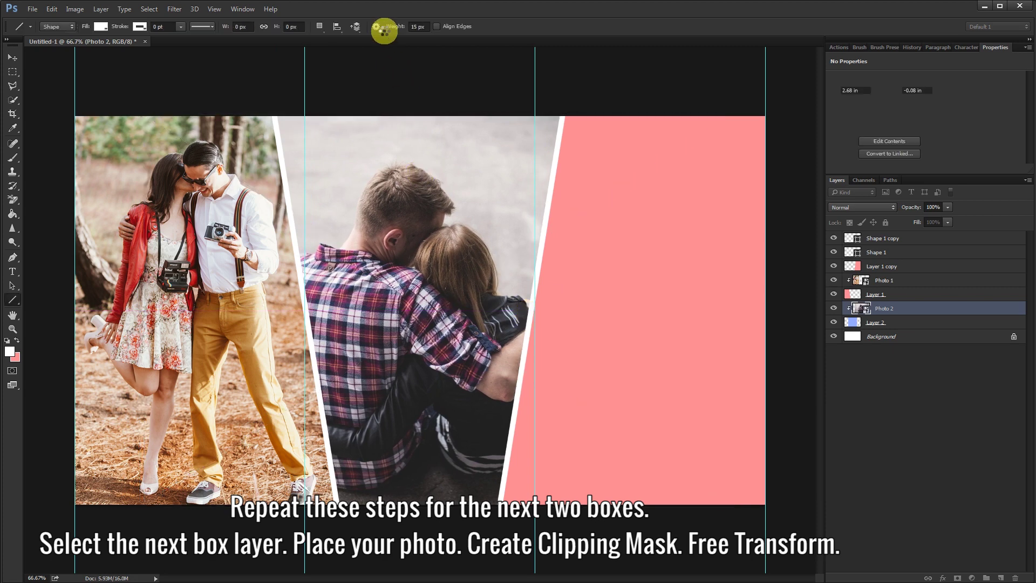
{"action": "left_click", "coordinate": [907, 266]}
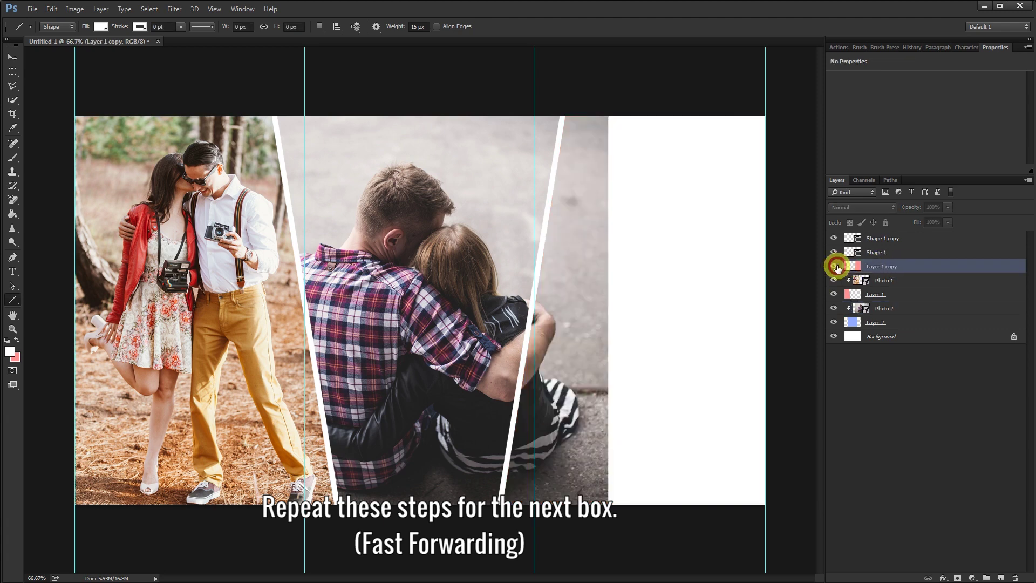
- Nudge the clipped beach couple photo slightly right to fit the right panel and commit it
{"action": "left_click", "coordinate": [846, 281]}
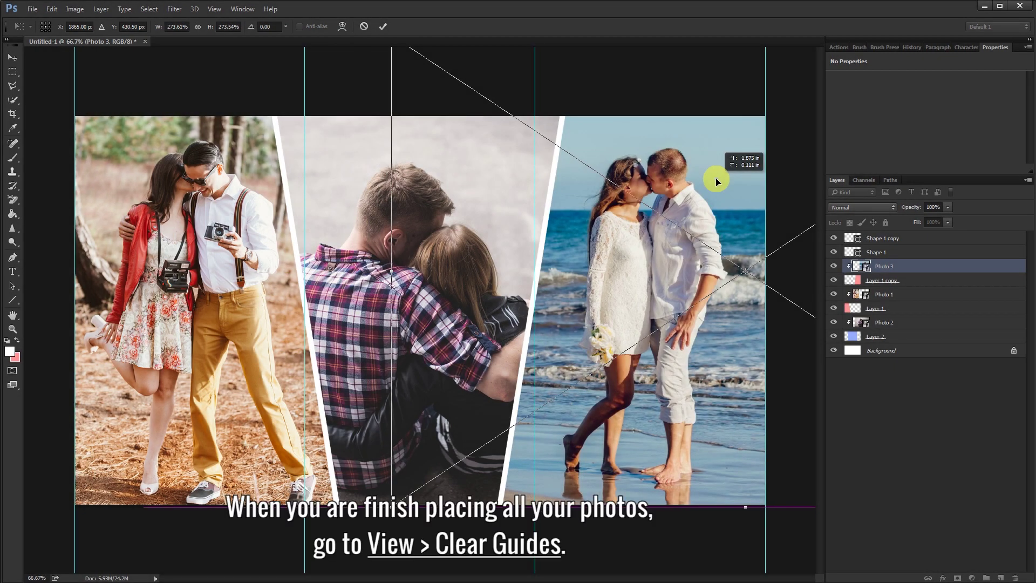
{"action": "left_click_drag", "start_coordinate": [717, 182], "coordinate": [718, 182]}
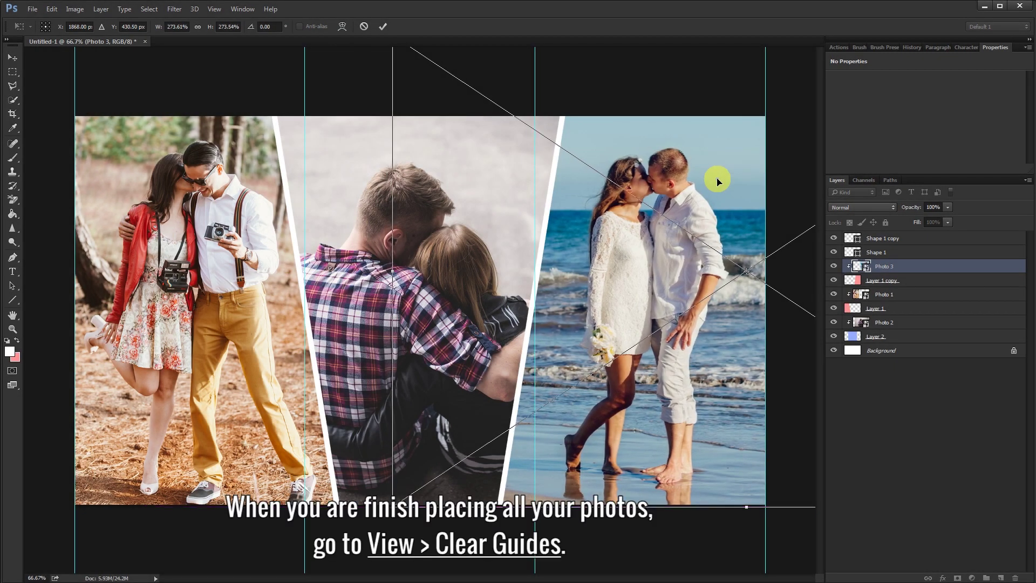
{"action": "left_click", "coordinate": [384, 27]}
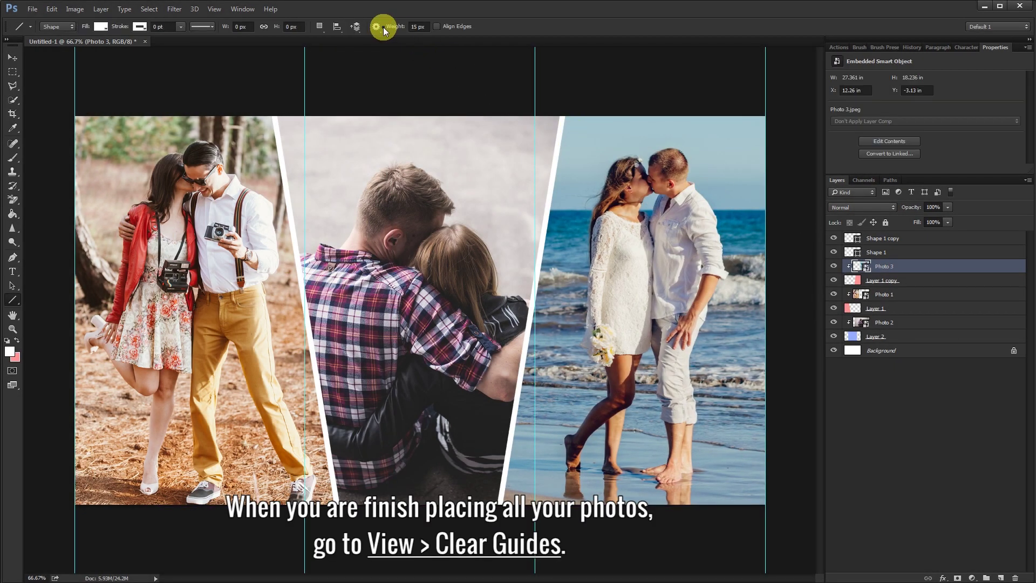
- Clear every column guide from the canvas using View > Clear Guides
{"action": "left_click", "coordinate": [214, 9]}
{"action": "left_click", "coordinate": [234, 248]}
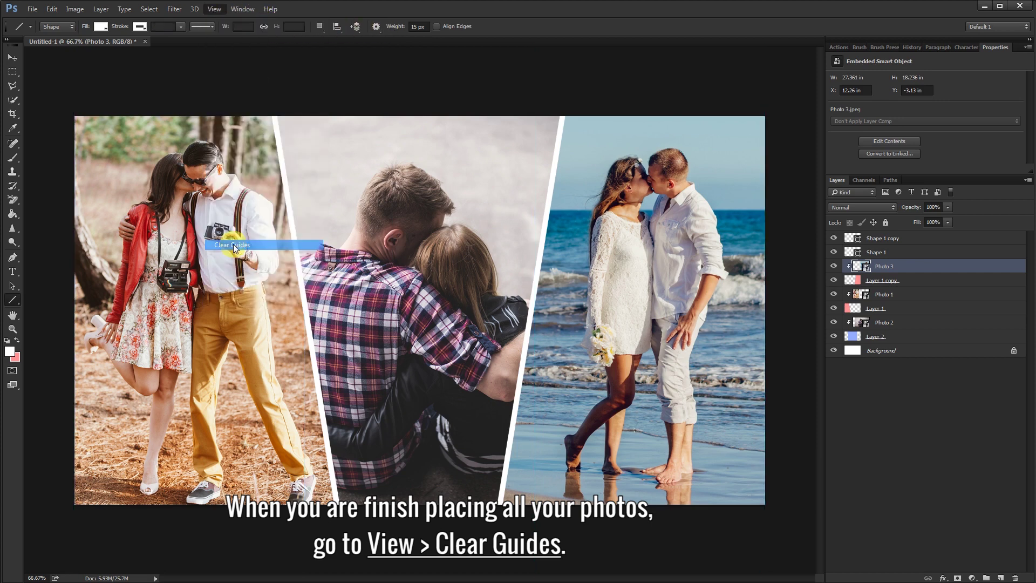